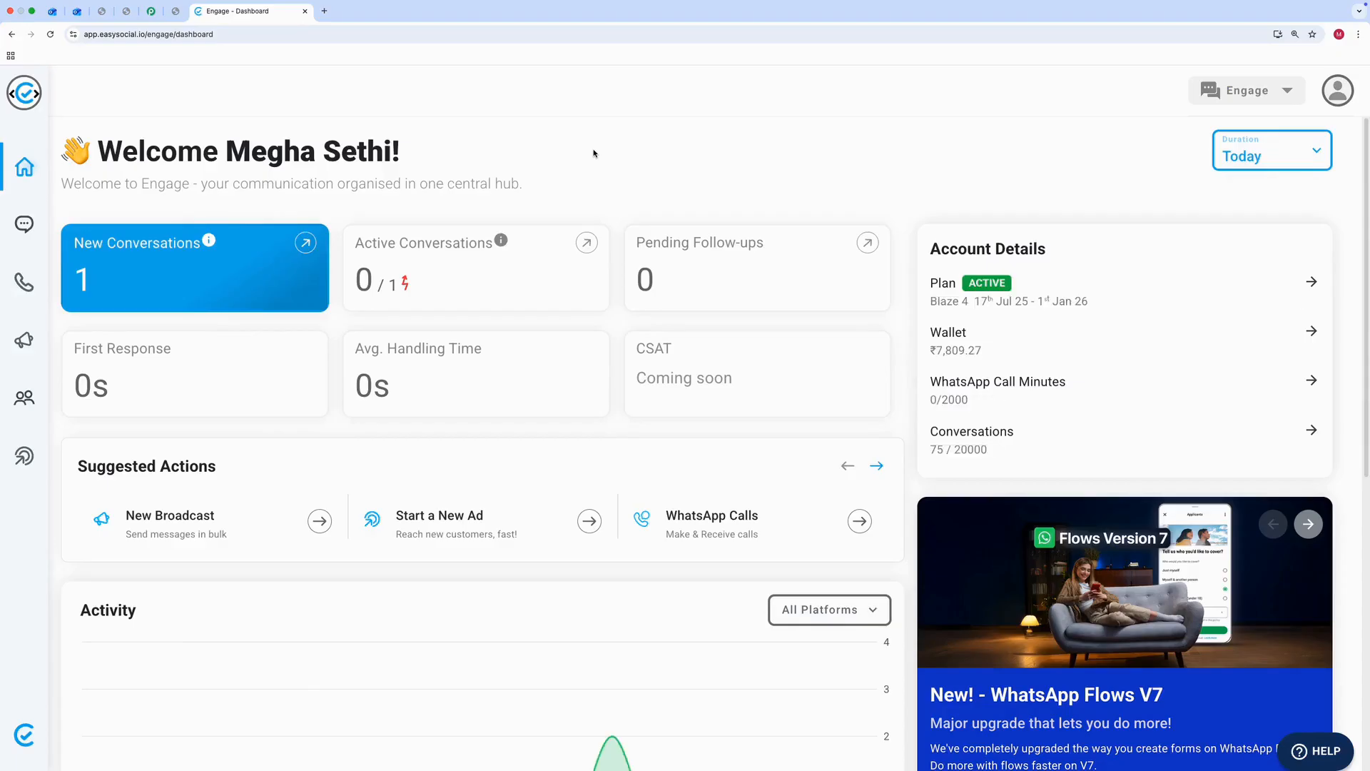
# Open the WhatsApp template messages page in the business settings
pyautogui.click(1340, 99)
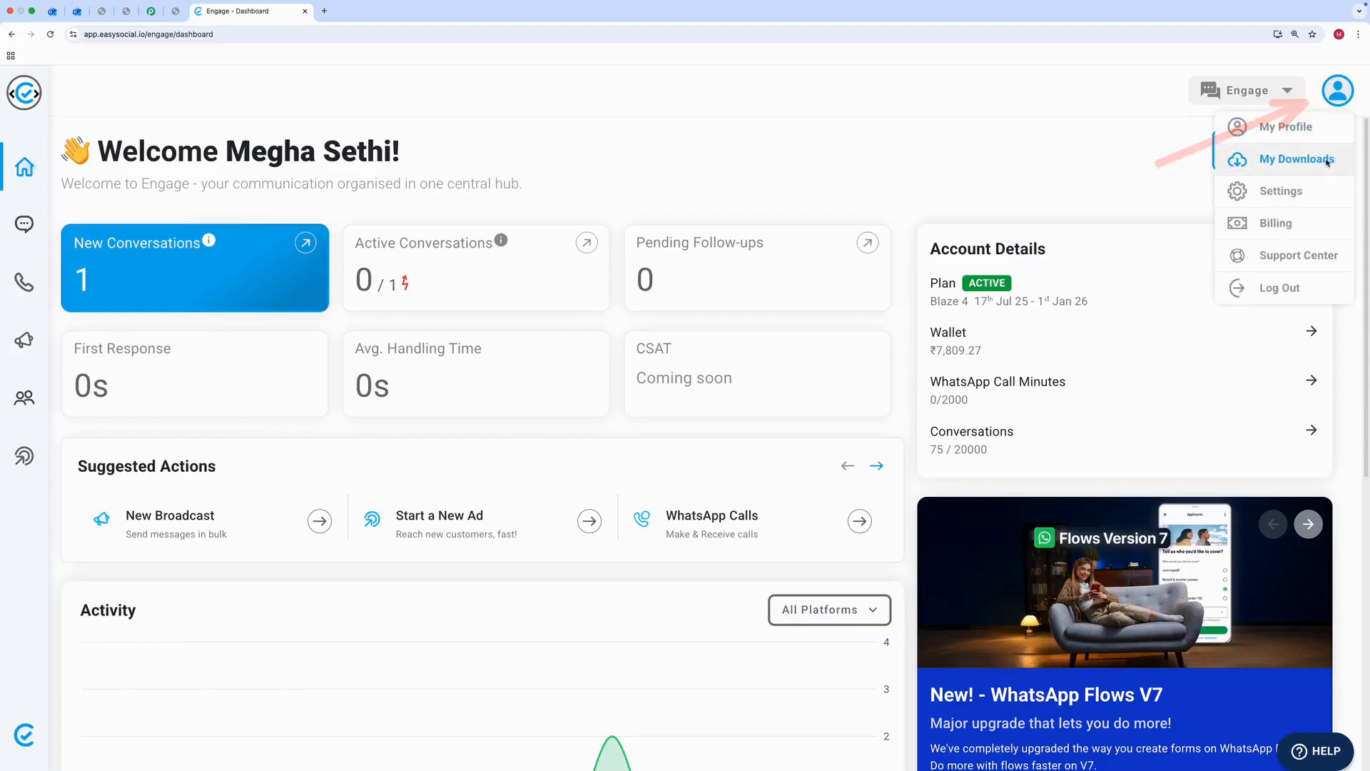
pyautogui.click(1329, 191)
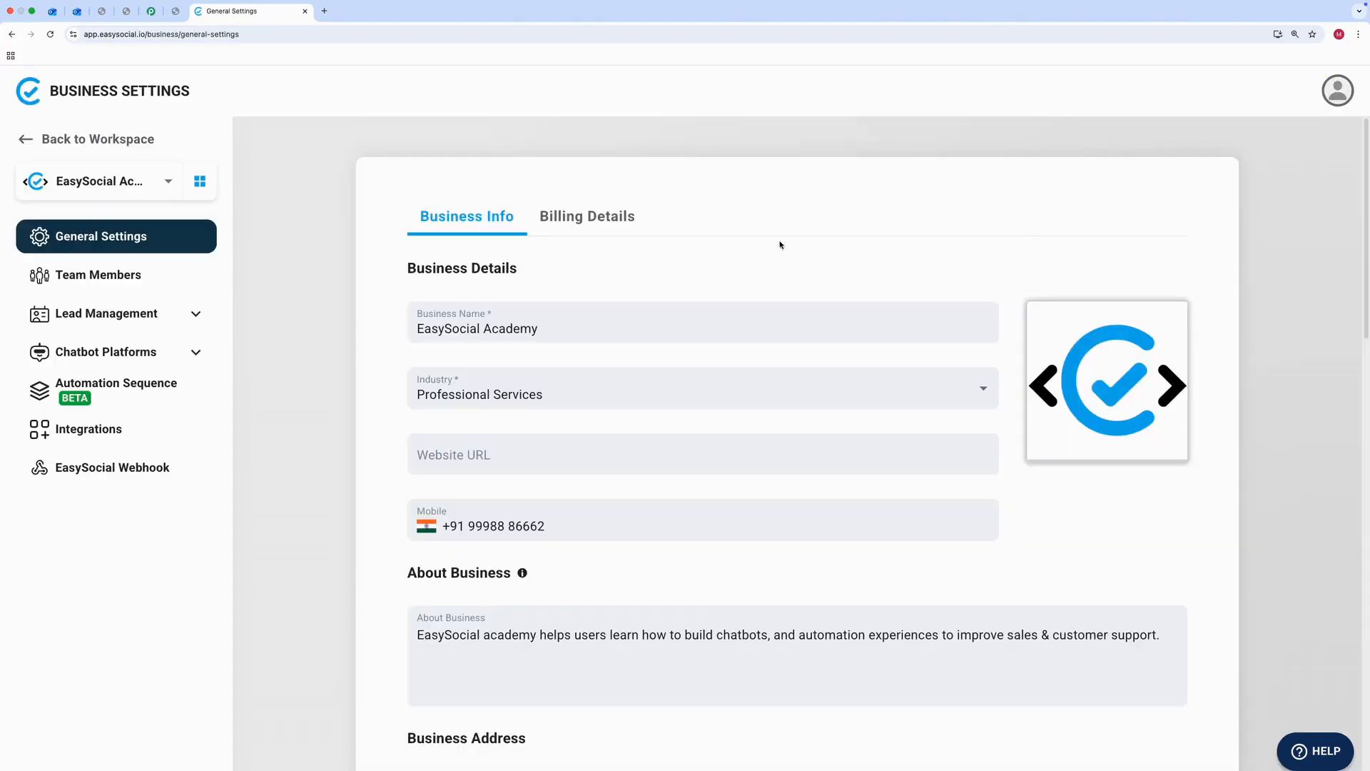
pyautogui.click(180, 350)
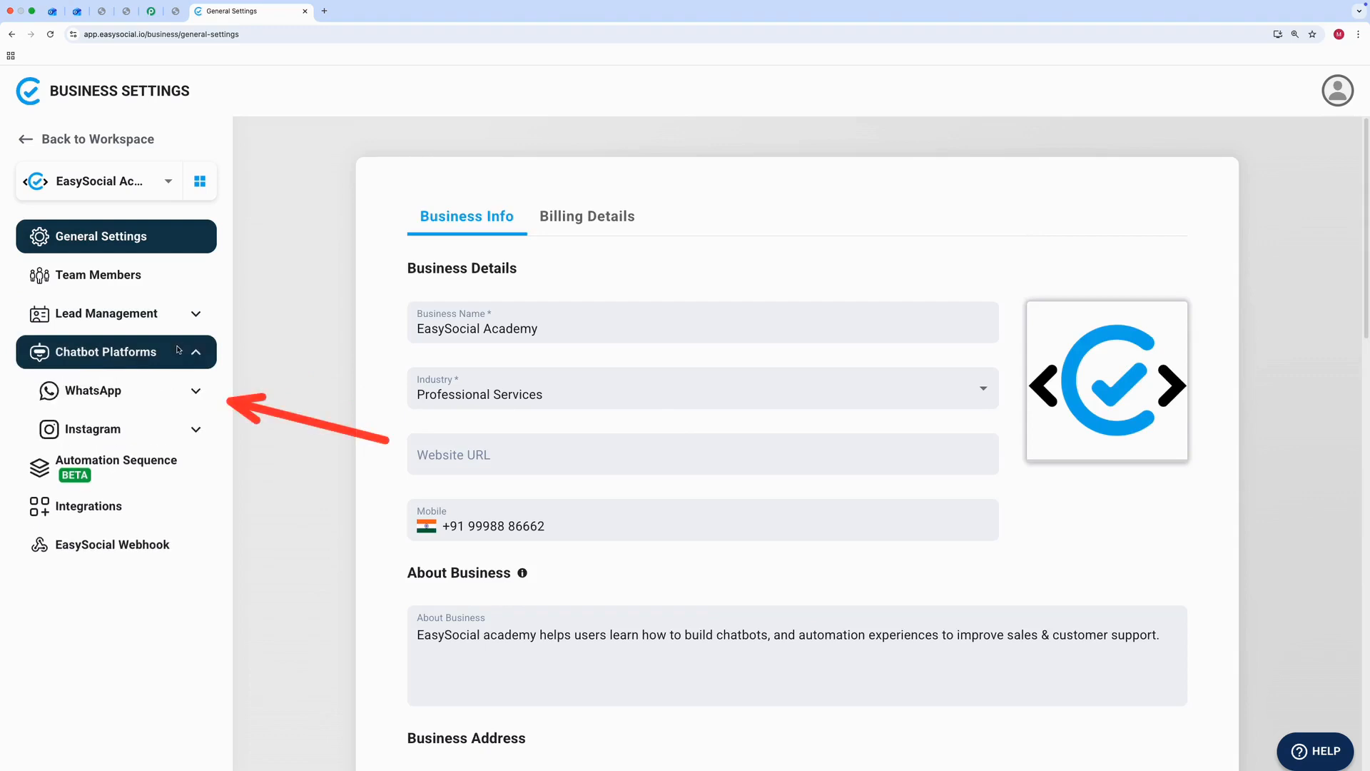
pyautogui.click(143, 391)
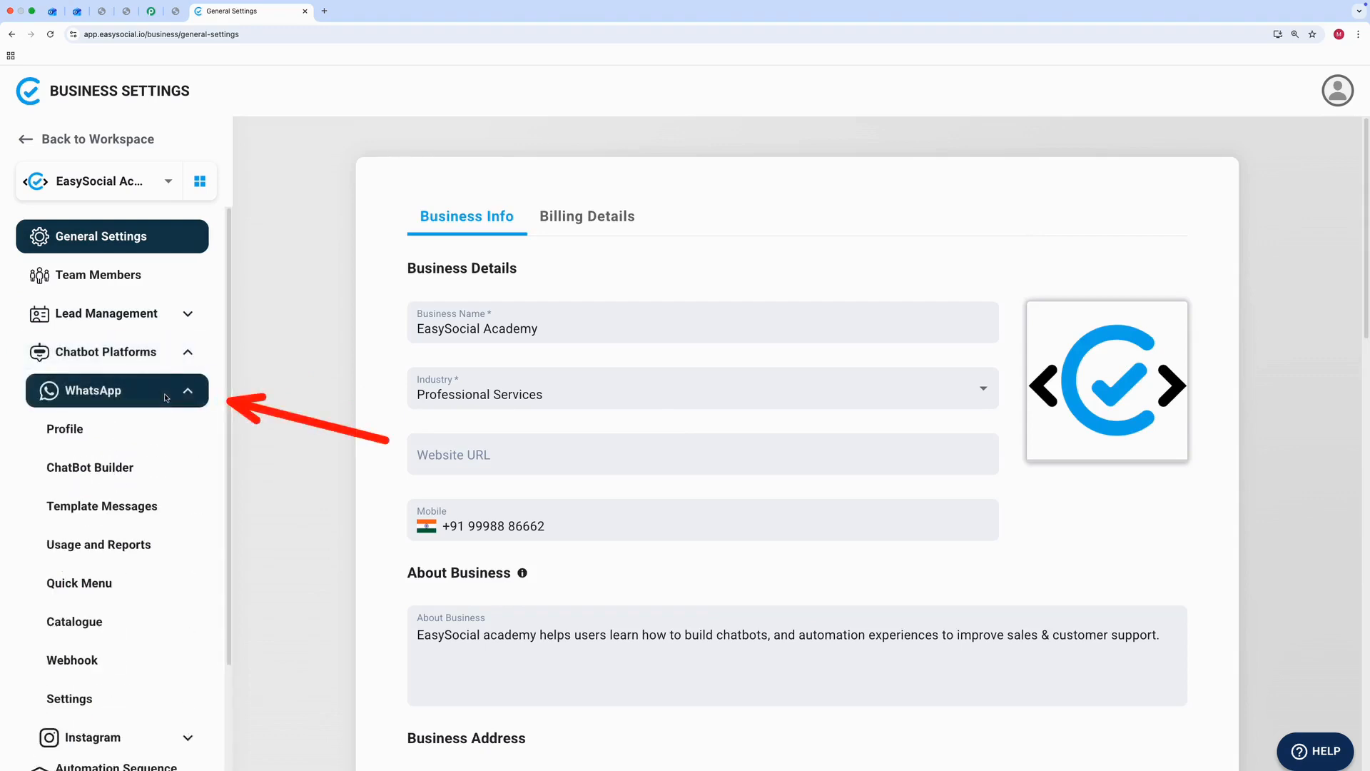
pyautogui.click(157, 501)
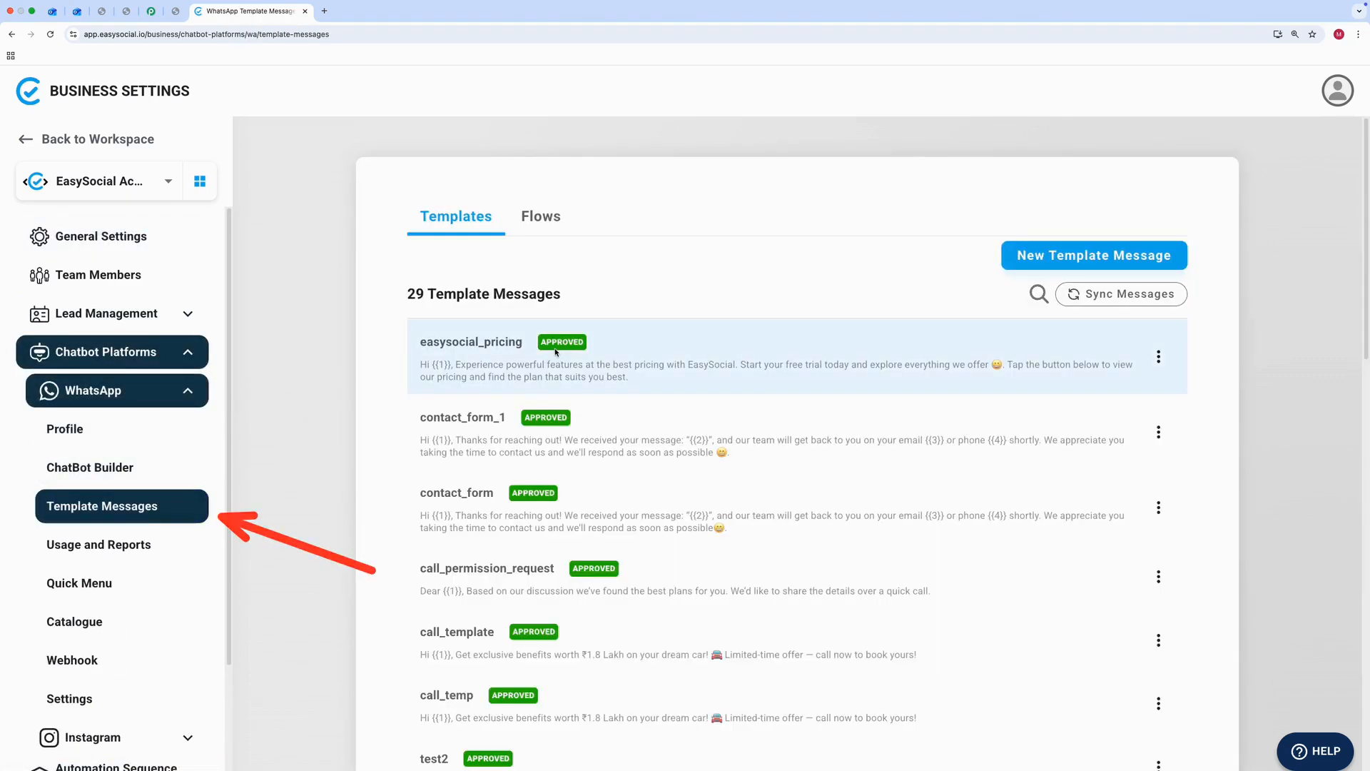
# Start a new template message named pricing_esysocial in the Marketing category
pyautogui.click(1037, 257)
pyautogui.click(1186, 165)
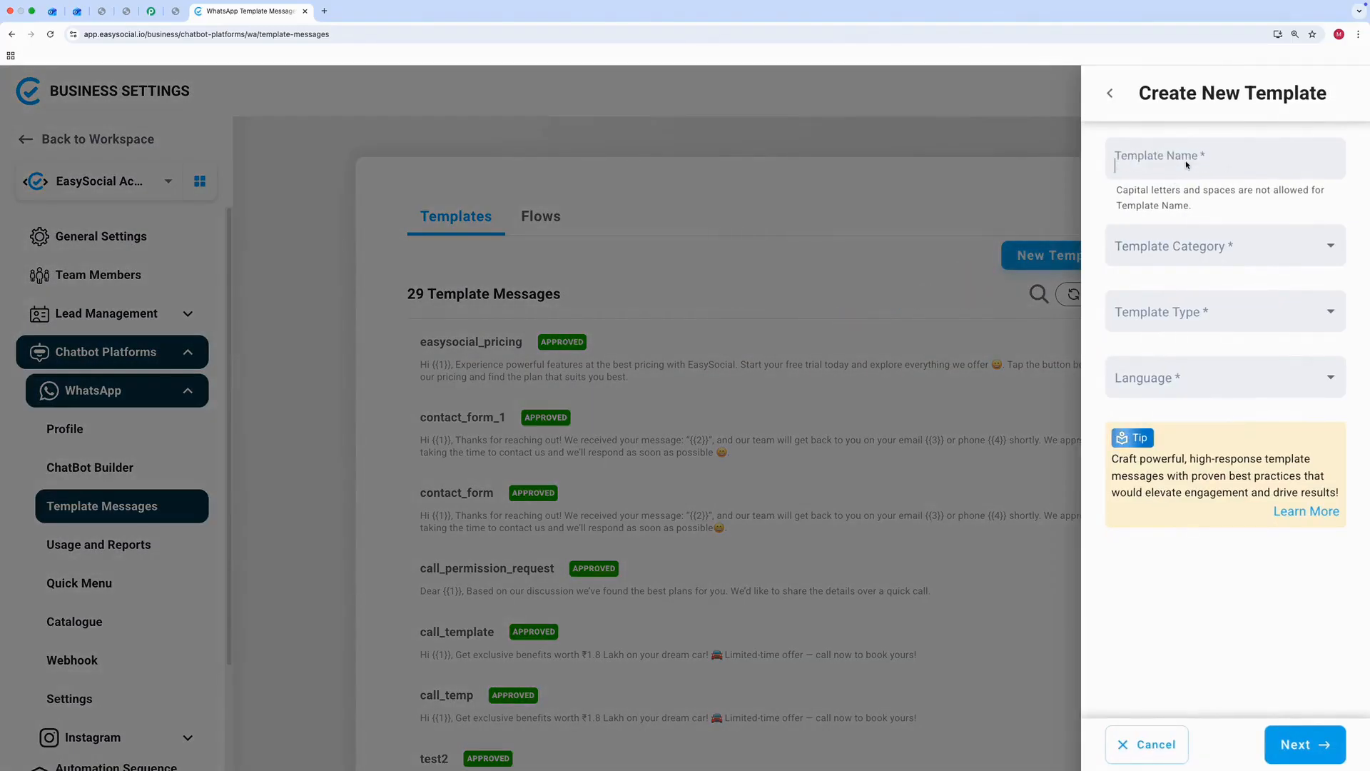
pyautogui.write('pricing_esysocial')
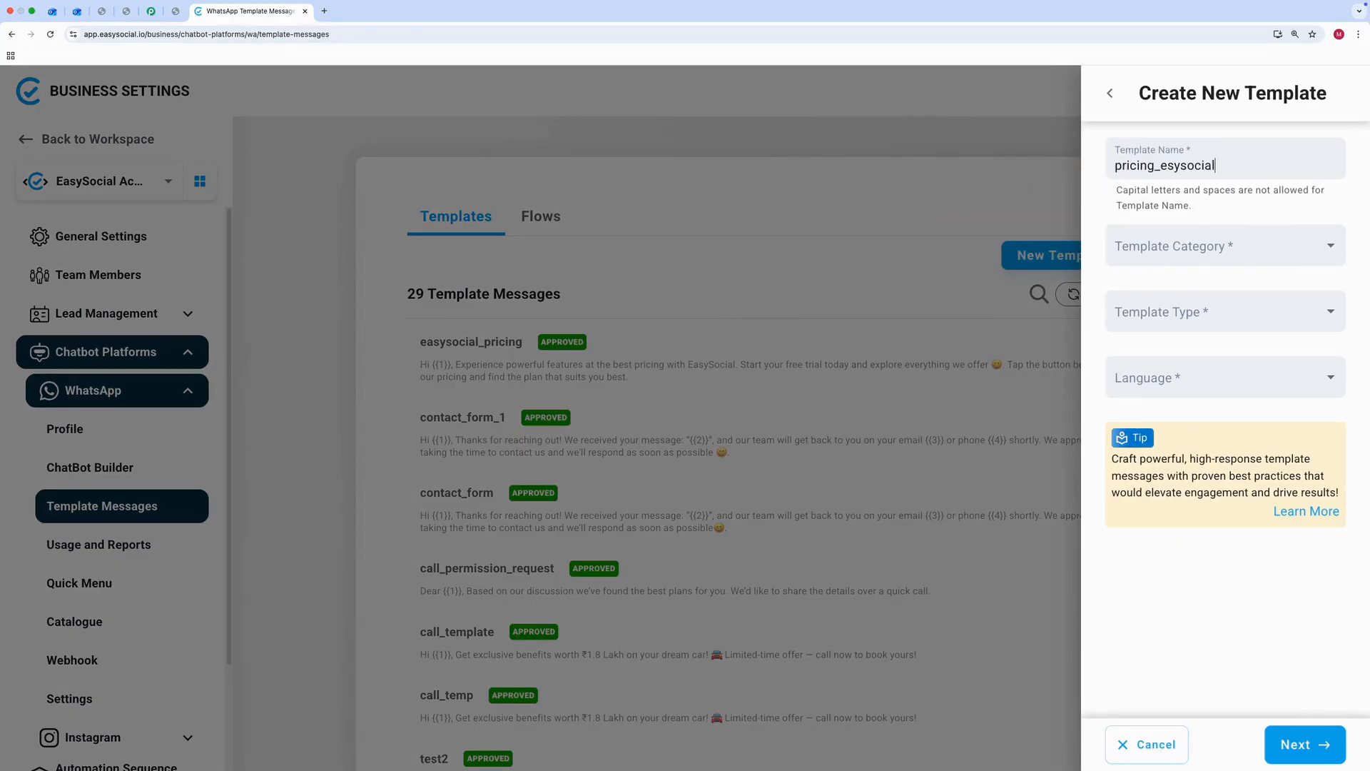
pyautogui.click(1160, 242)
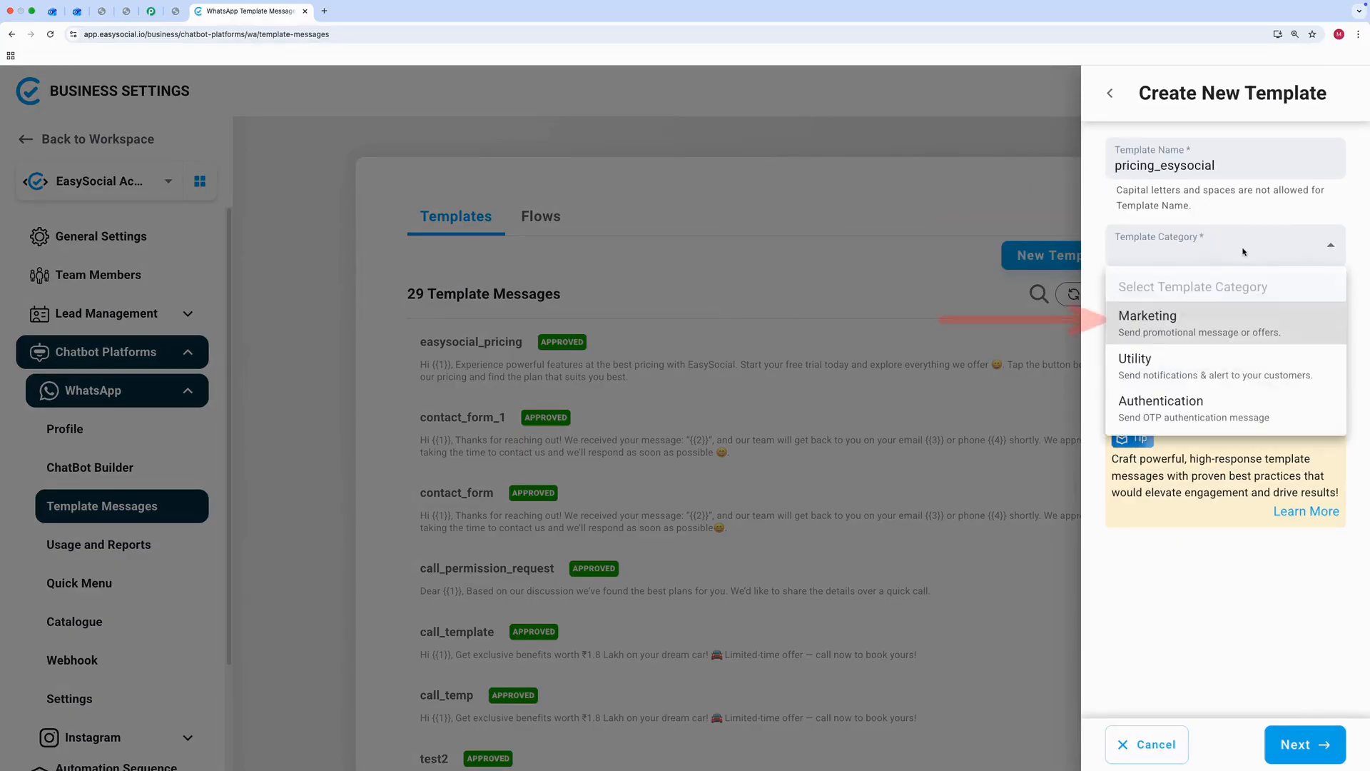
pyautogui.click(1302, 316)
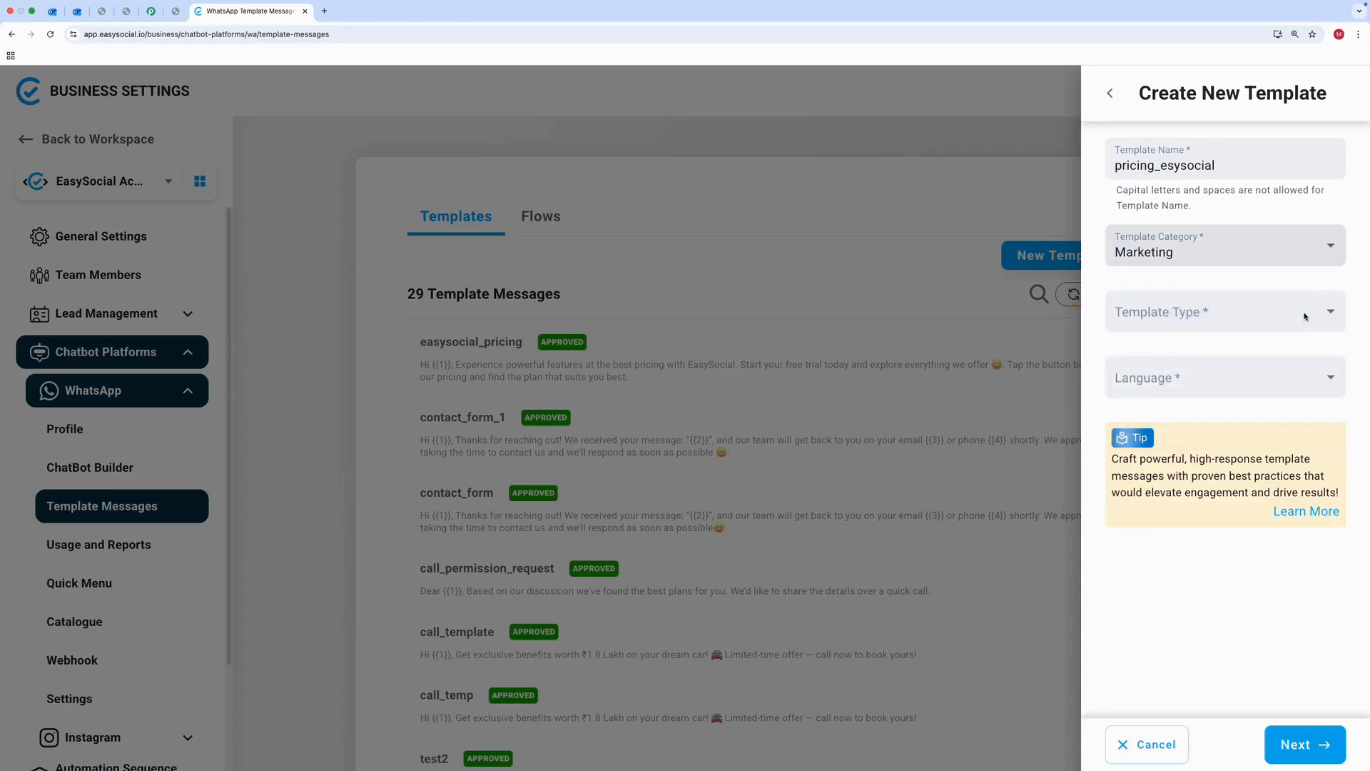
# Set the template type to Custom - Media & Interactive with English as the language, and continue to the message content
pyautogui.click(1303, 319)
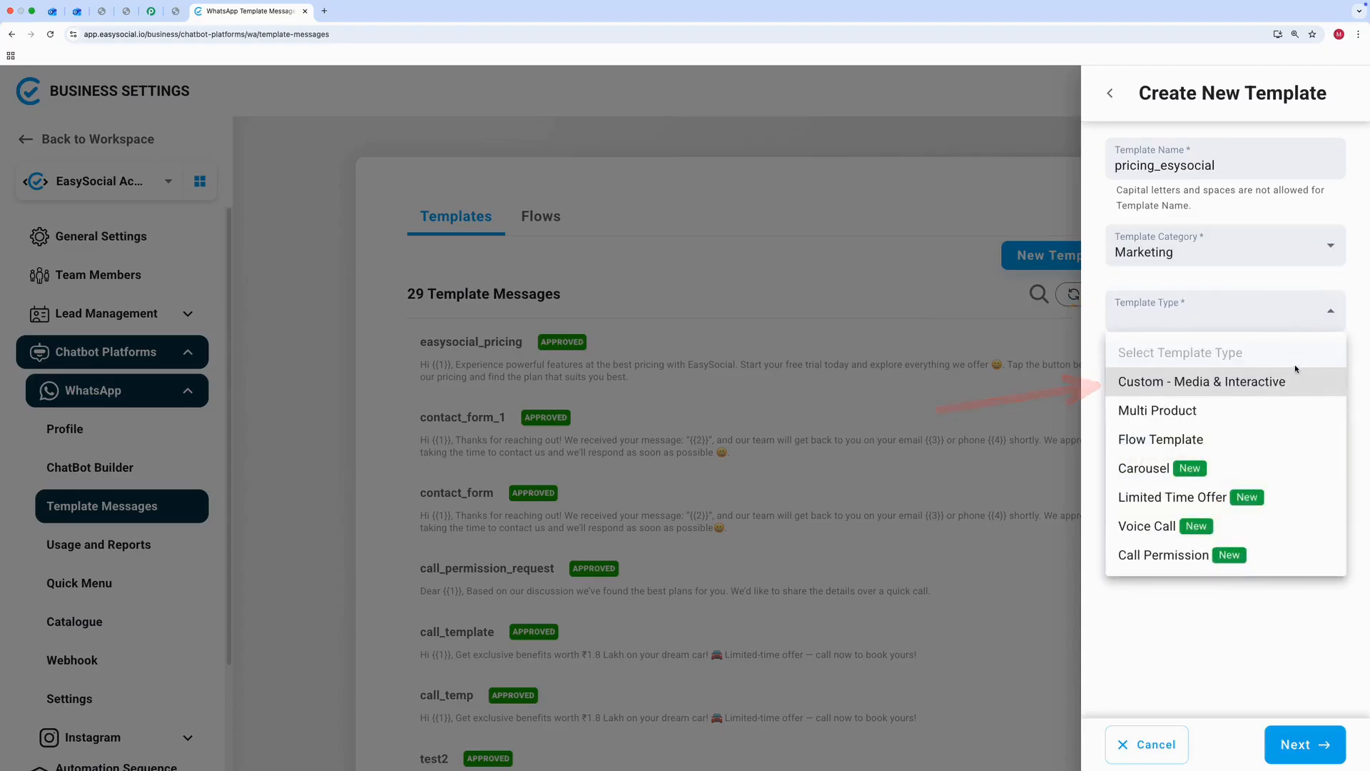
pyautogui.click(1310, 382)
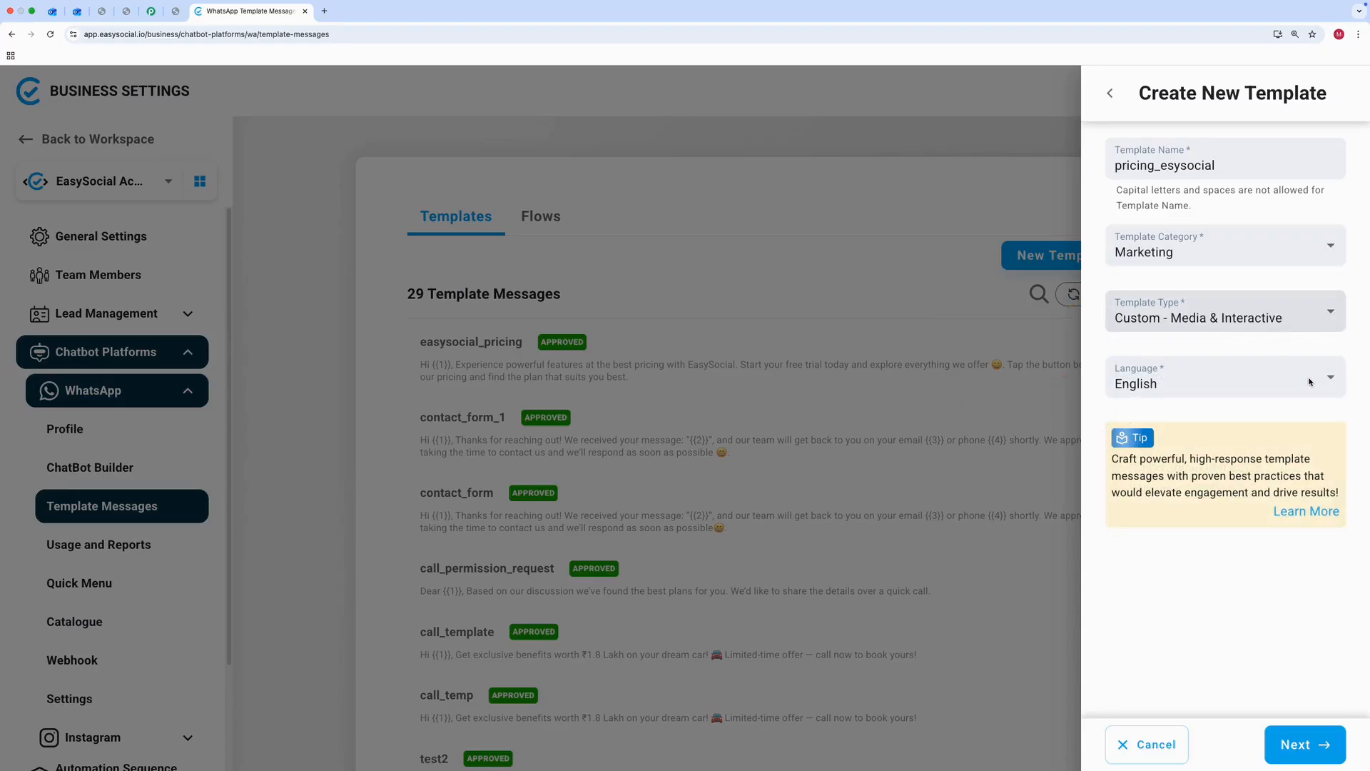
pyautogui.click(1310, 382)
pyautogui.scroll(-1, 1284, 485)
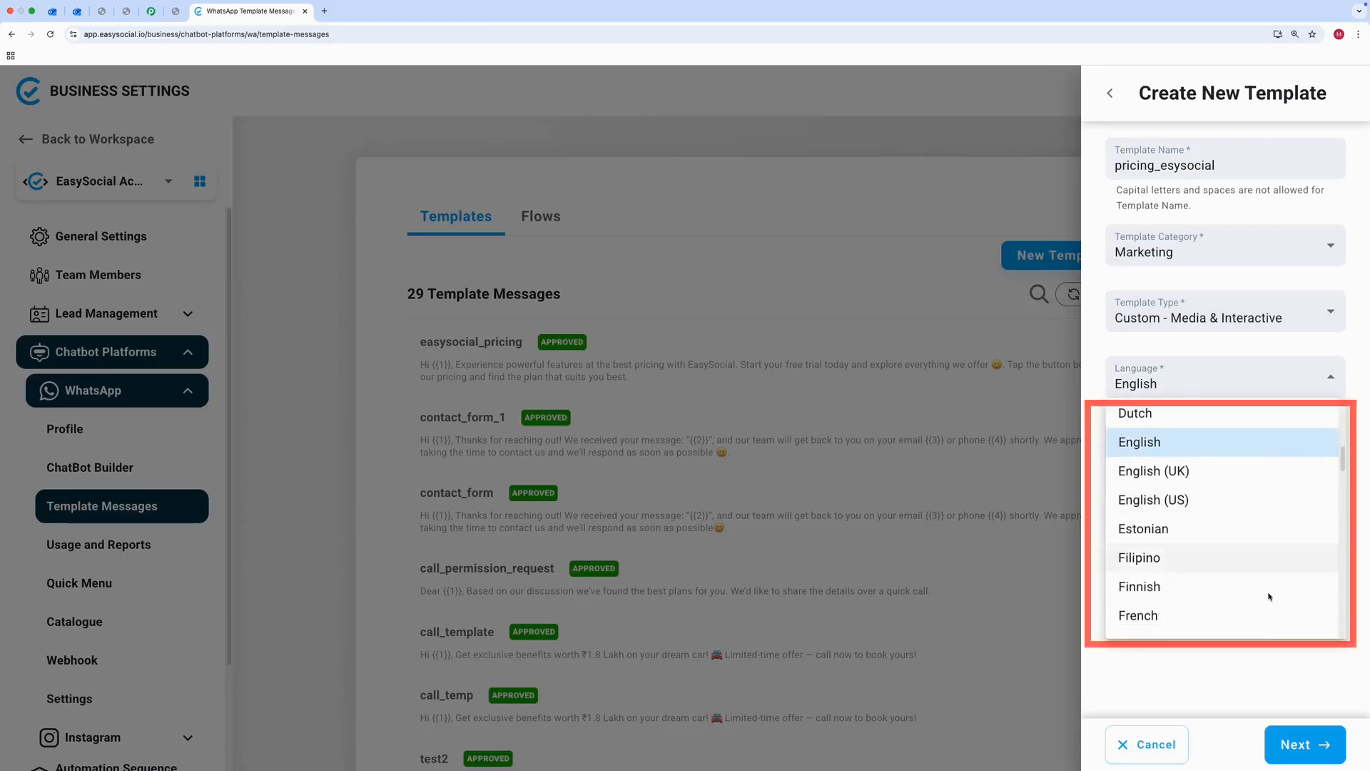
pyautogui.click(1280, 689)
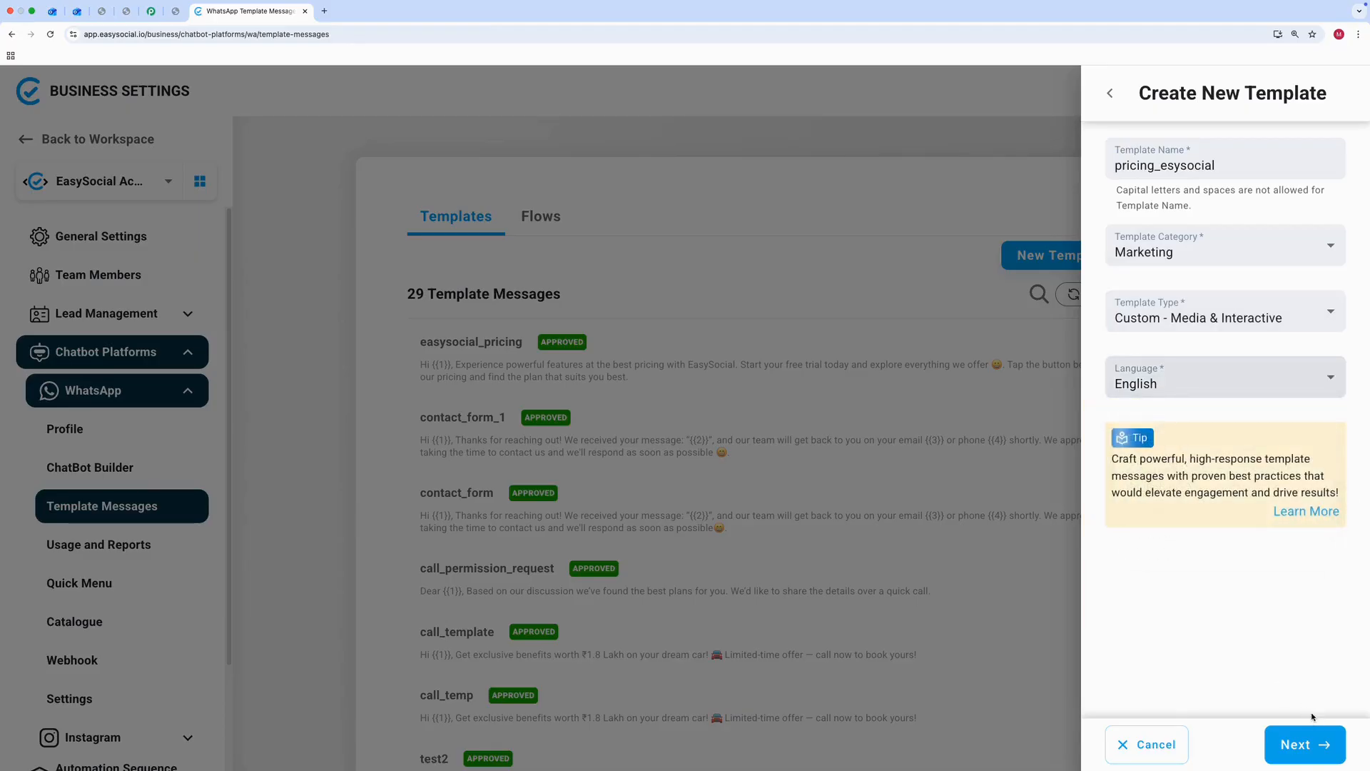
pyautogui.click(1326, 761)
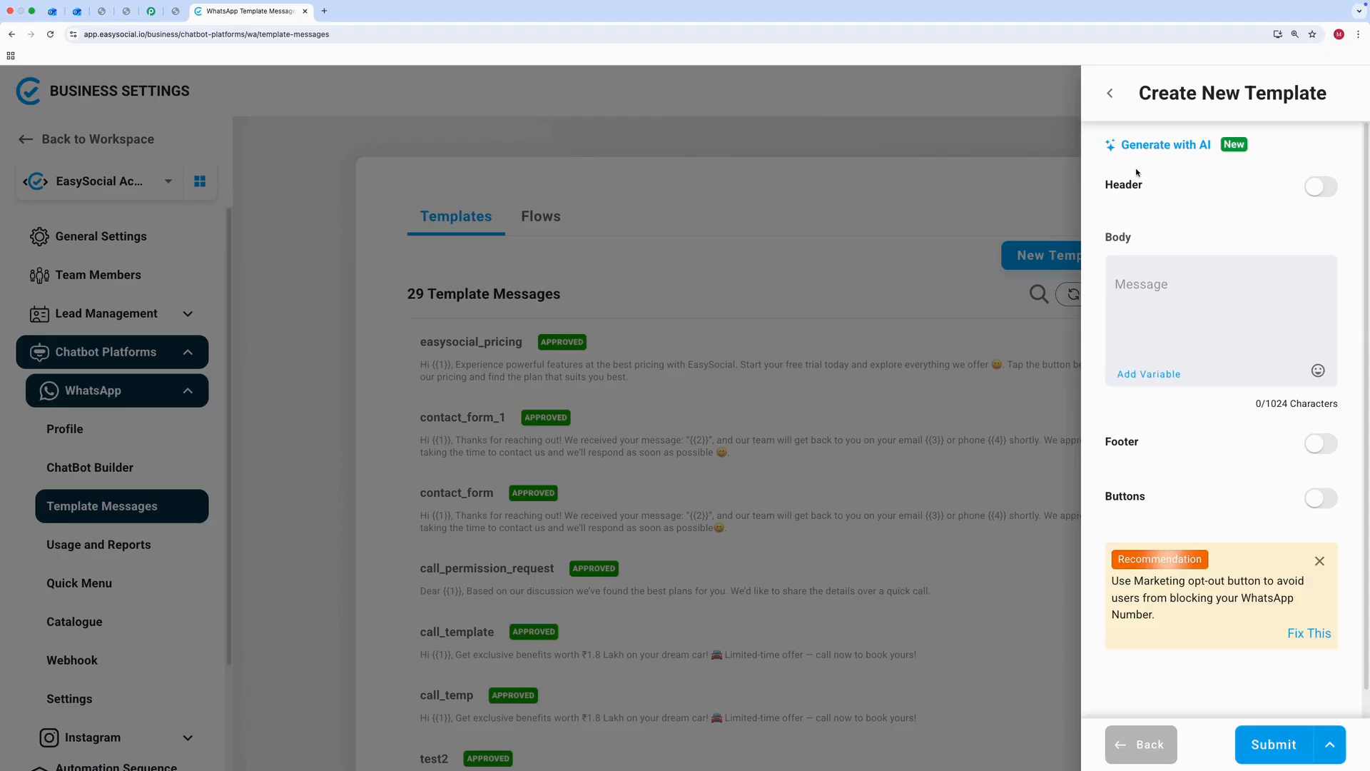
# Enable a Text header reading "Know more about EasySocial pricing and features"
pyautogui.click(1316, 187)
pyautogui.click(1282, 247)
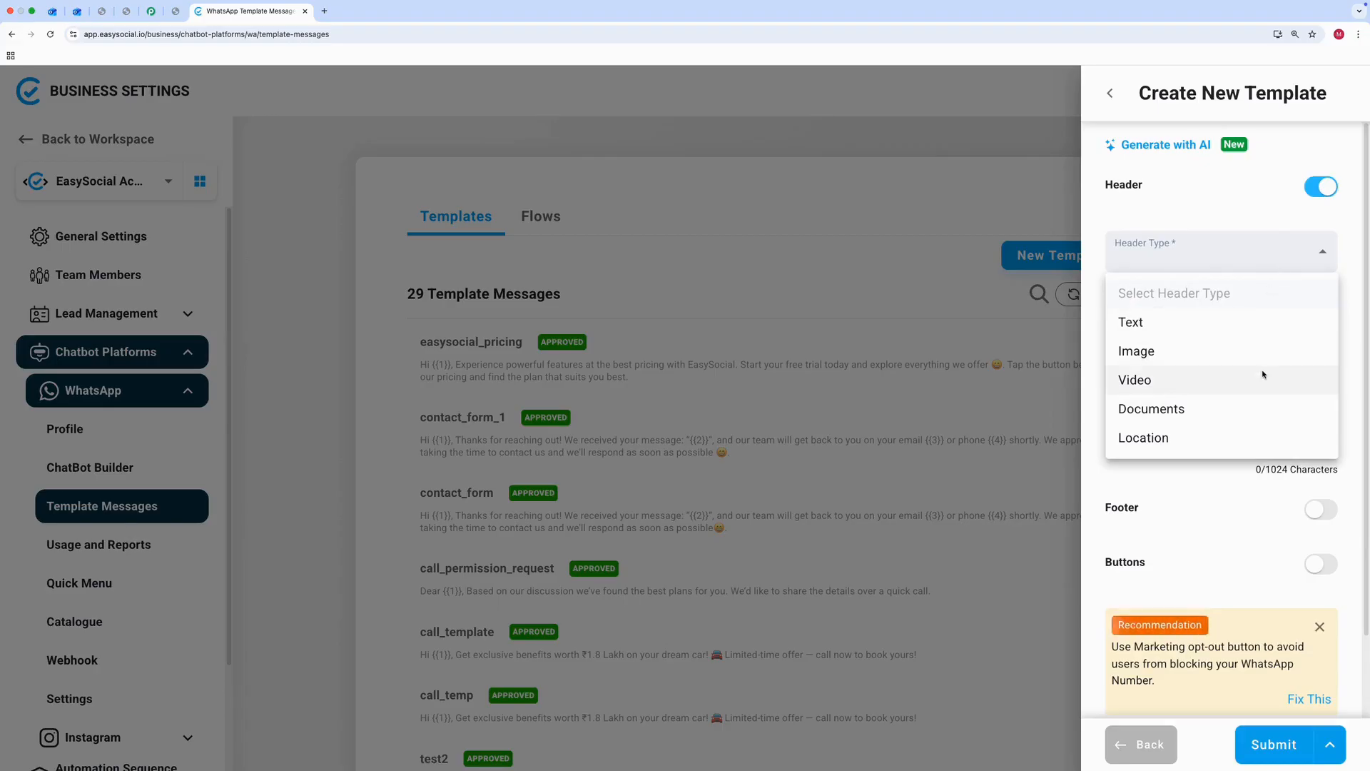
pyautogui.click(1238, 325)
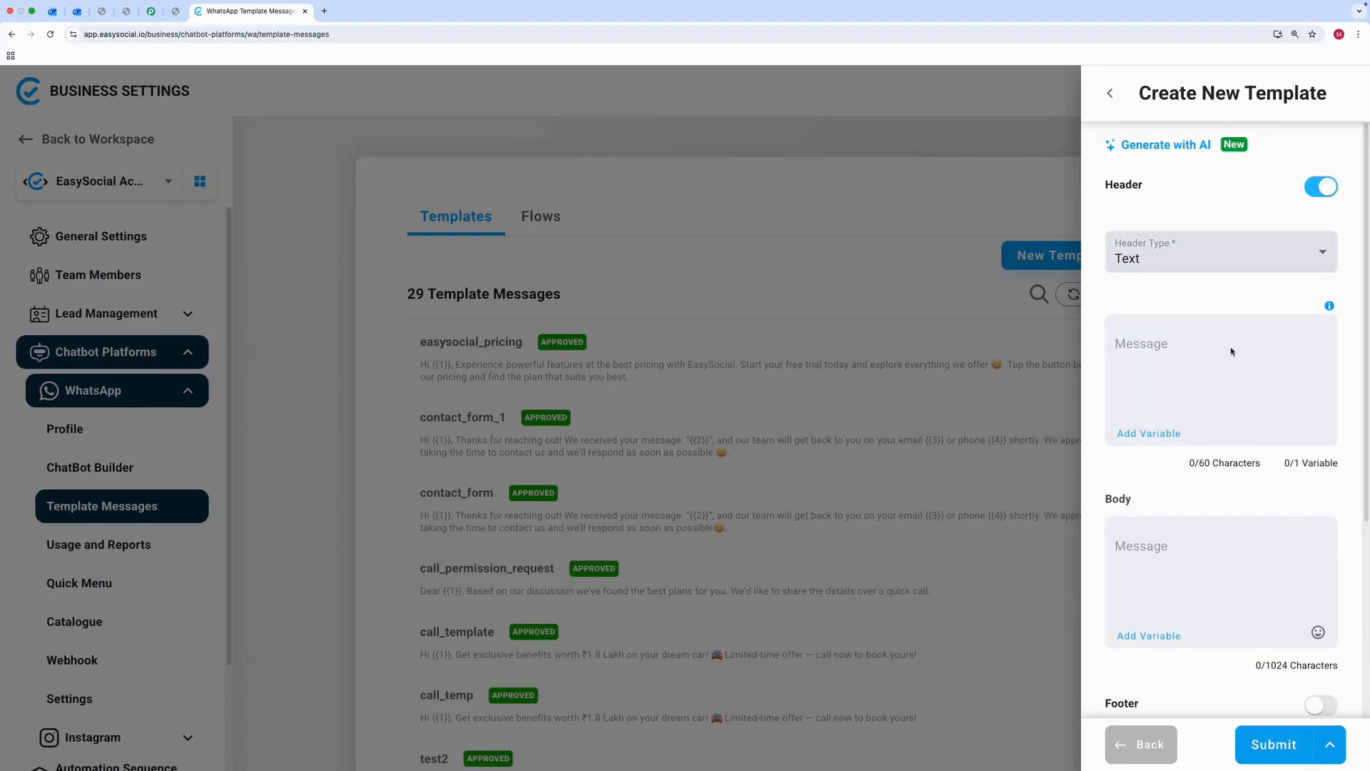
pyautogui.click(1230, 352)
pyautogui.write('Know more about EasySocial pricing and features')
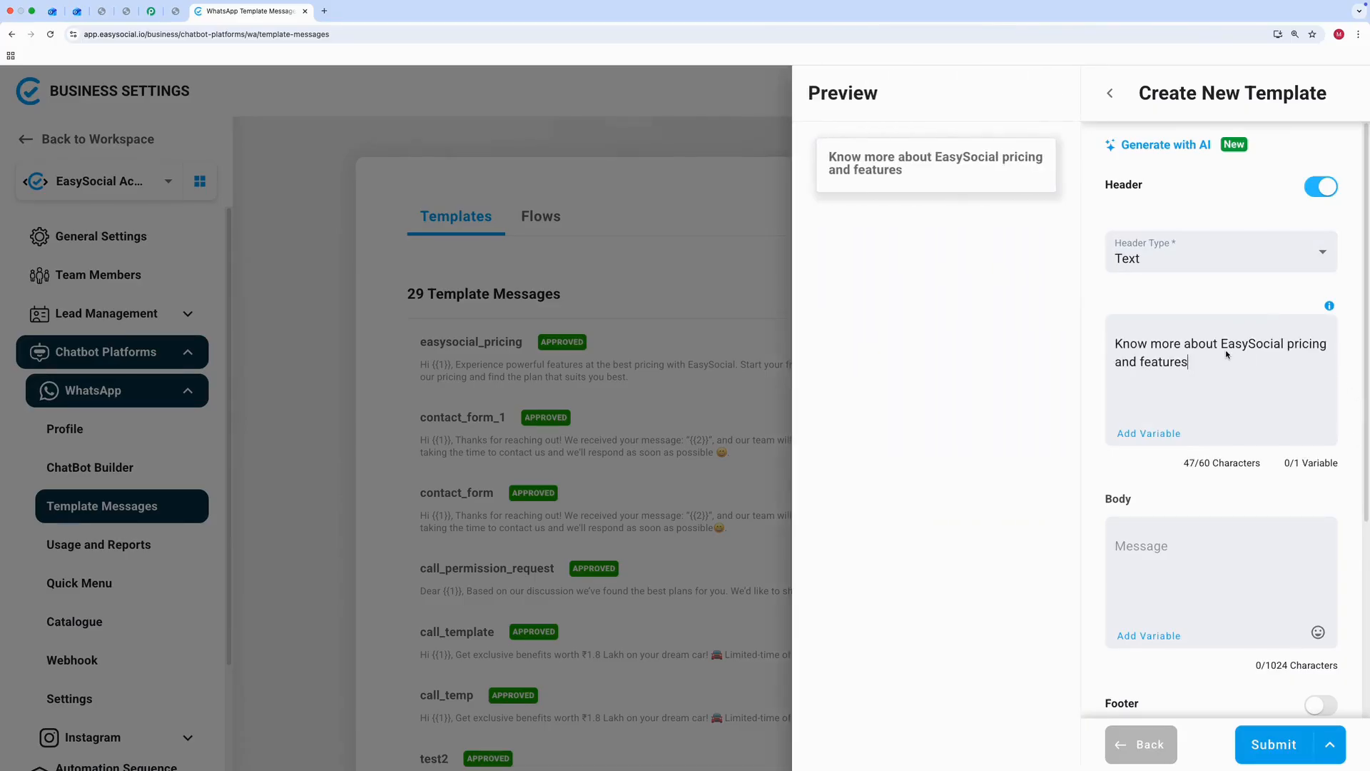
# Write a body starting "Hi," that promotes EasySocial's powerful features at the best pricing, the free trial, and the button below for viewing pricing and plans
pyautogui.click(1176, 573)
pyautogui.write('Hi, Experience powerful features at the best pricing with EasySocial. Start your free trial today and explore everything we offer. Tap the button below to view our pricing and find the plan that suits you best.')
pyautogui.scroll(-2, 1175, 573)
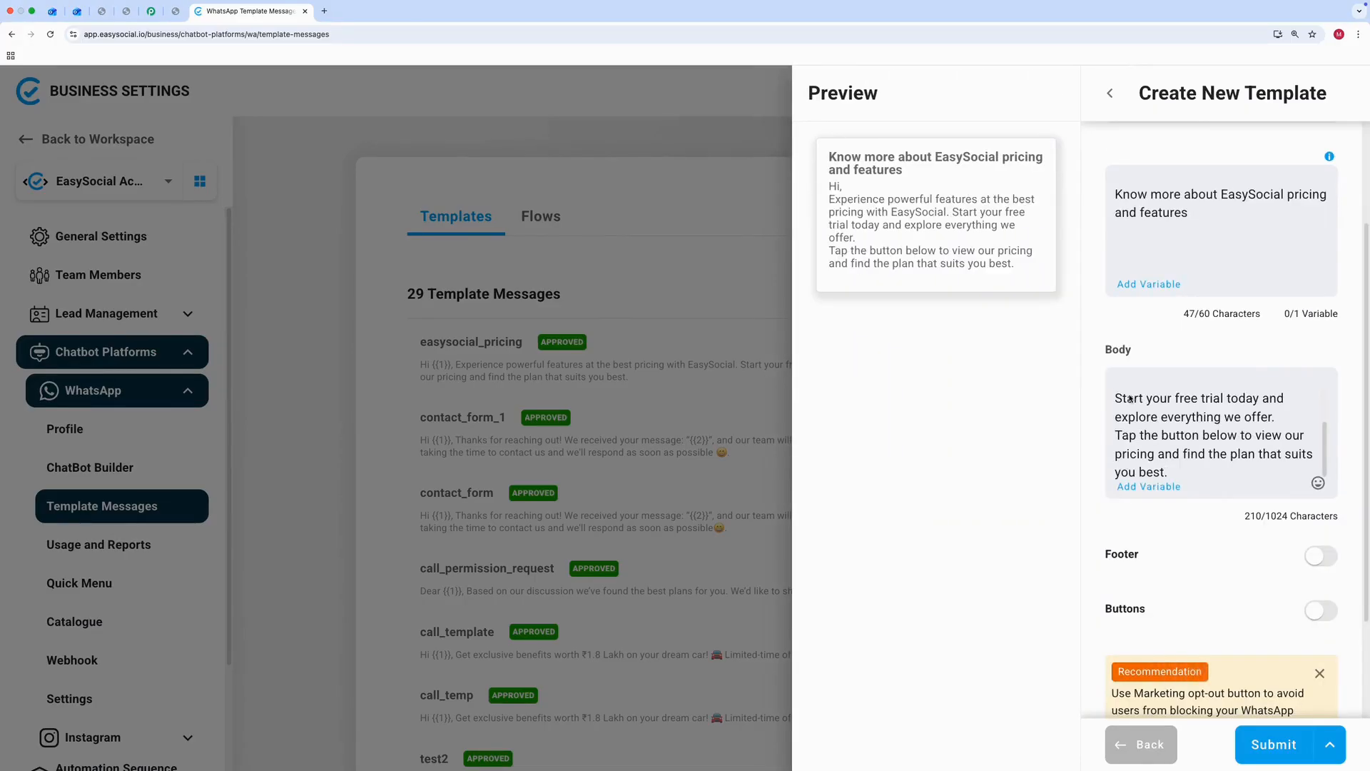
# Insert a body variable with the example value "Name" directly after "Hi" in the greeting
pyautogui.scroll(1, 1175, 424)
pyautogui.scroll(3, 1175, 424)
pyautogui.click(1128, 397)
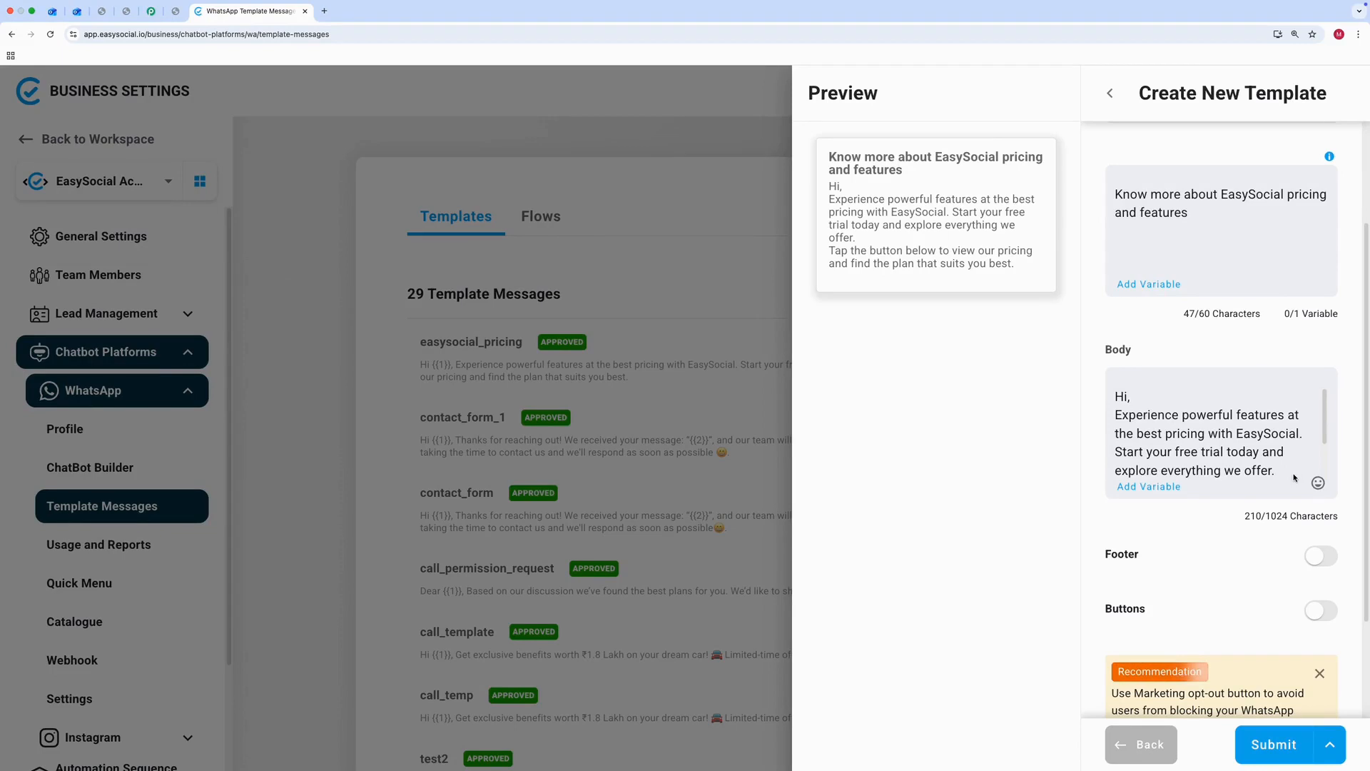
pyautogui.click(1170, 487)
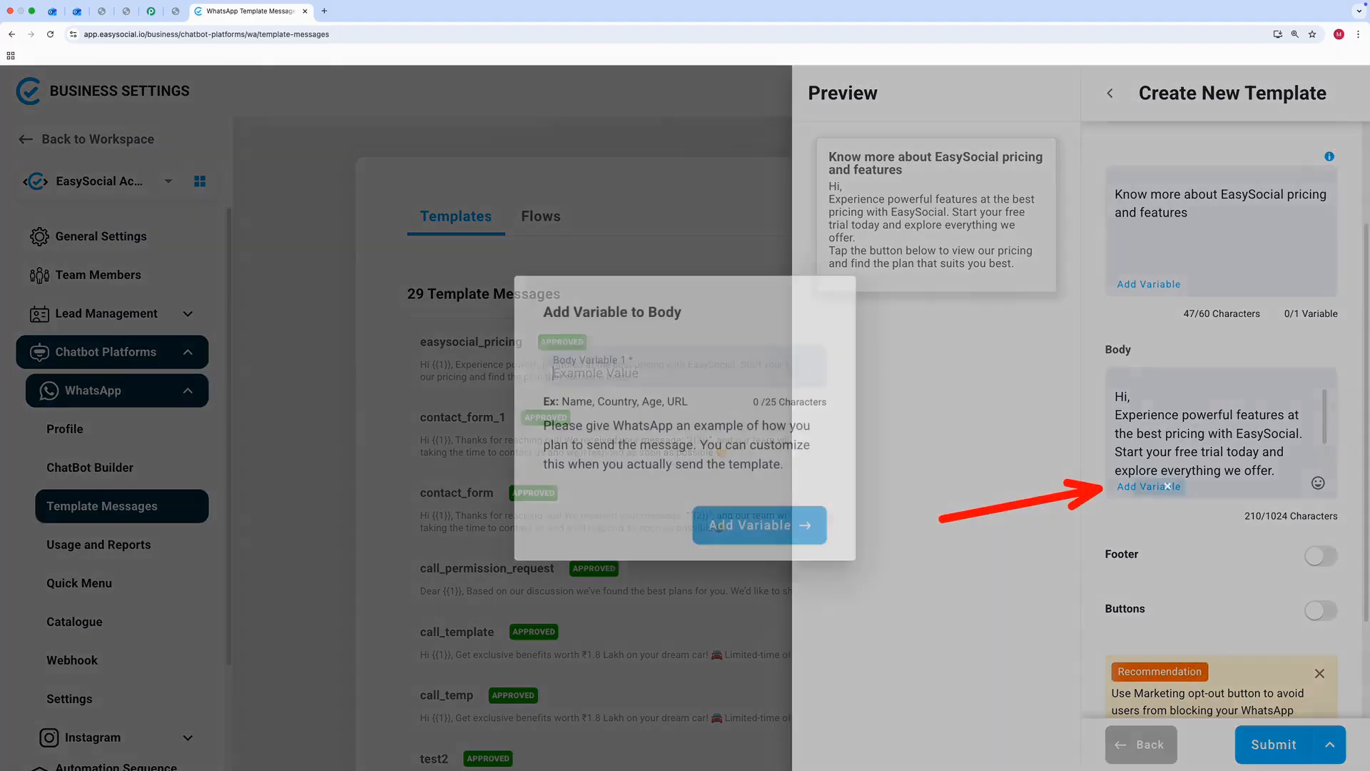
pyautogui.click(708, 374)
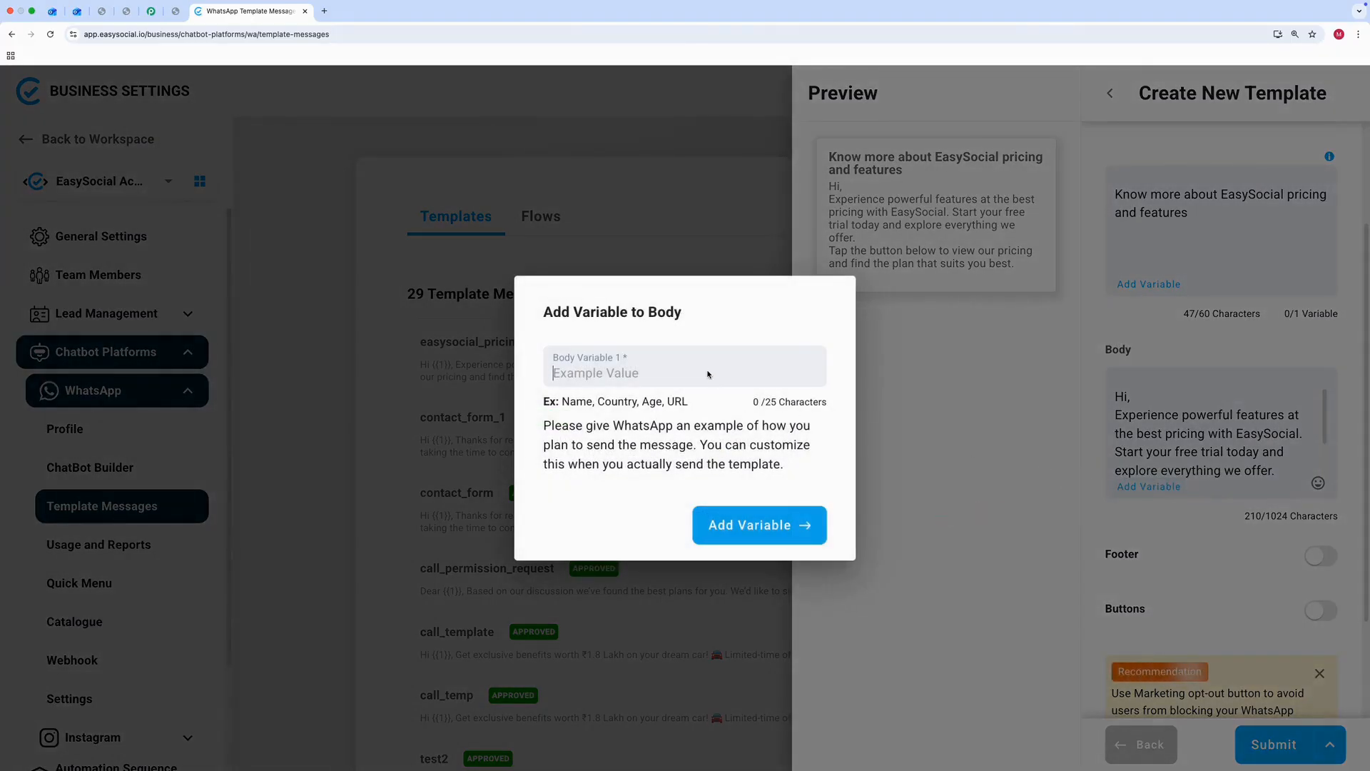
pyautogui.write('Name')
pyautogui.click(740, 515)
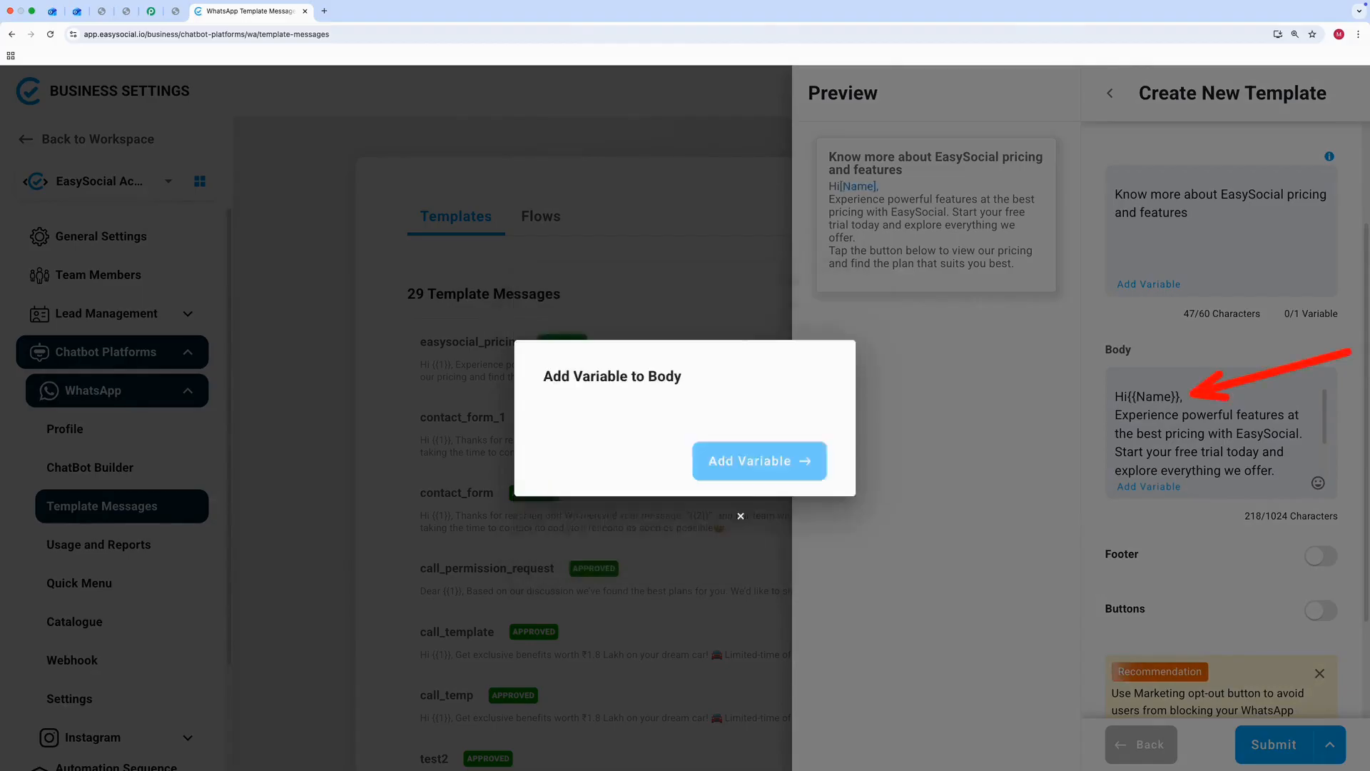
# Insert a smiling-face emoji after "explore everything we offer" in the body text
pyautogui.scroll(-2, 1273, 441)
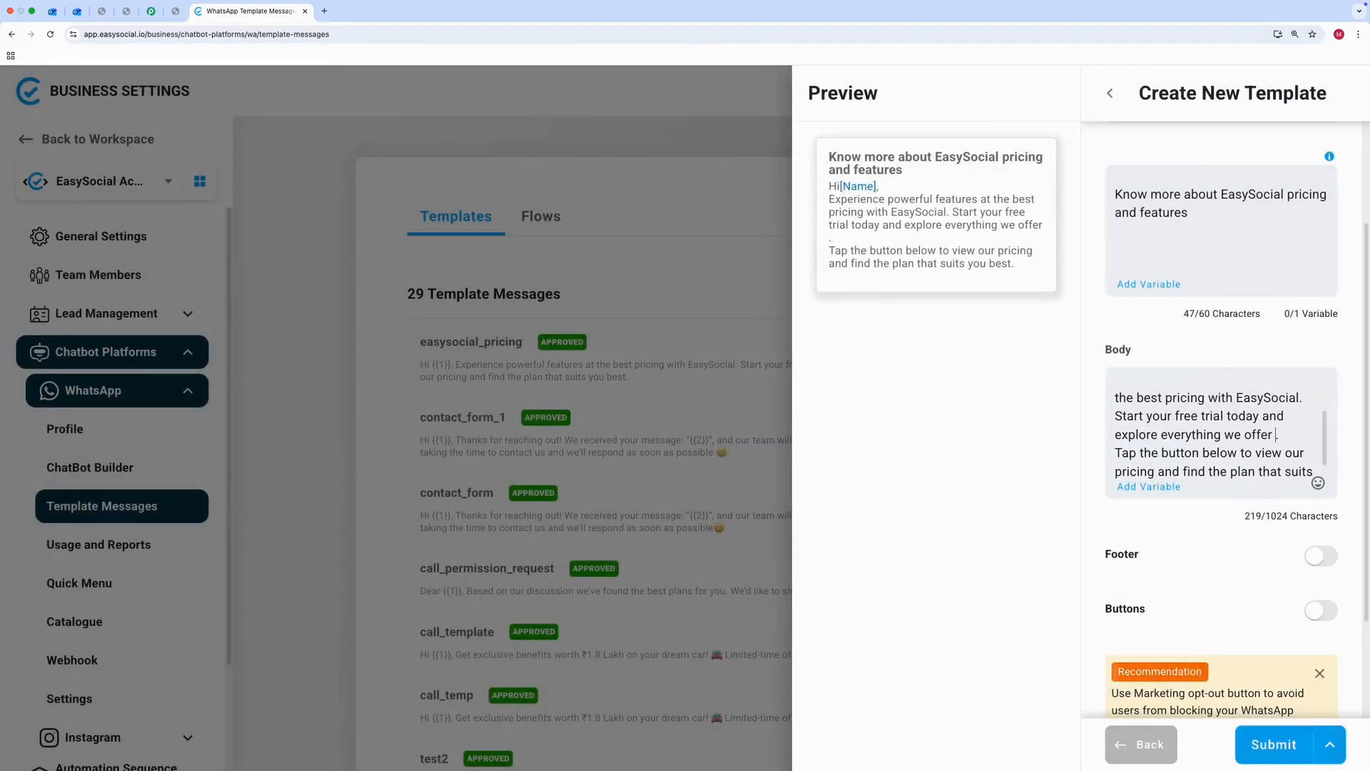
pyautogui.click(1318, 483)
pyautogui.click(528, 389)
# Enable the footer and fill it with "Team EasySocial Academy"
pyautogui.scroll(-4, 1300, 442)
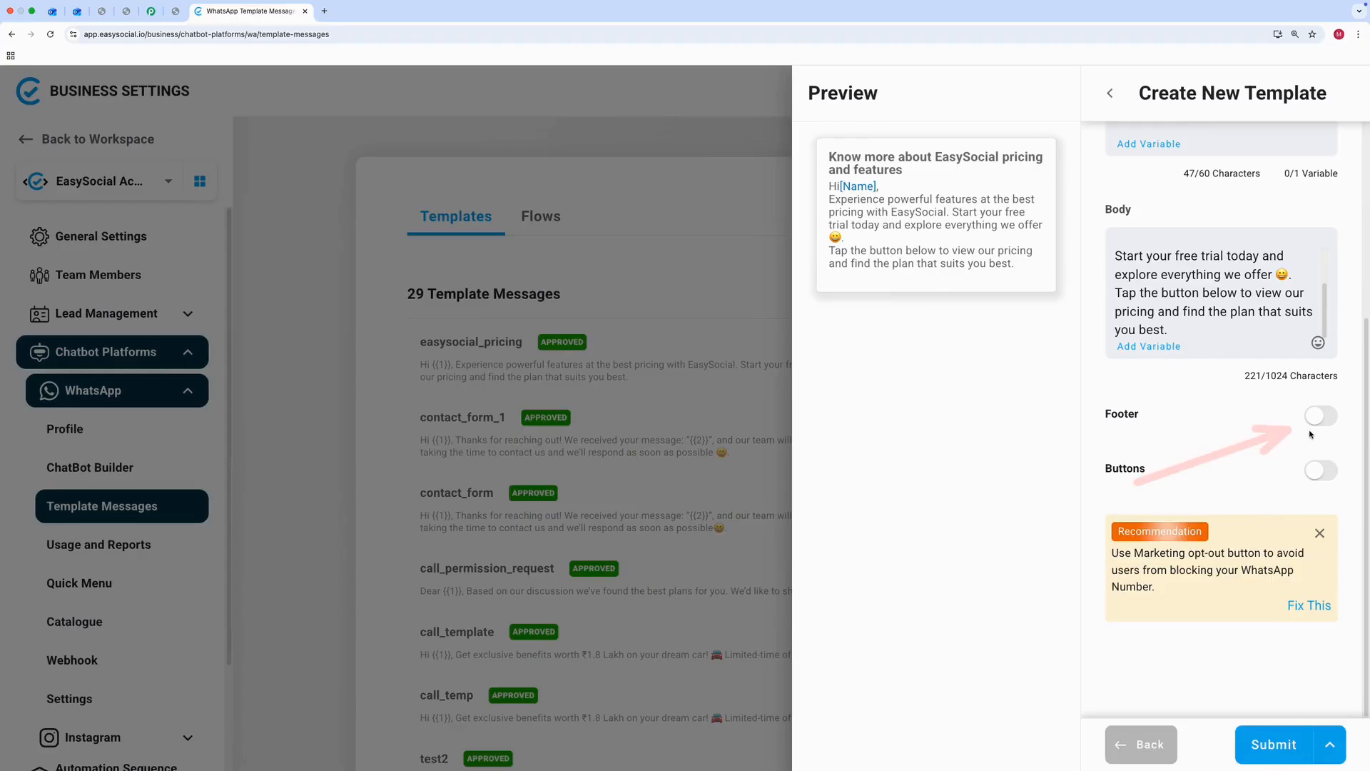
pyautogui.click(1318, 416)
pyautogui.click(1110, 501)
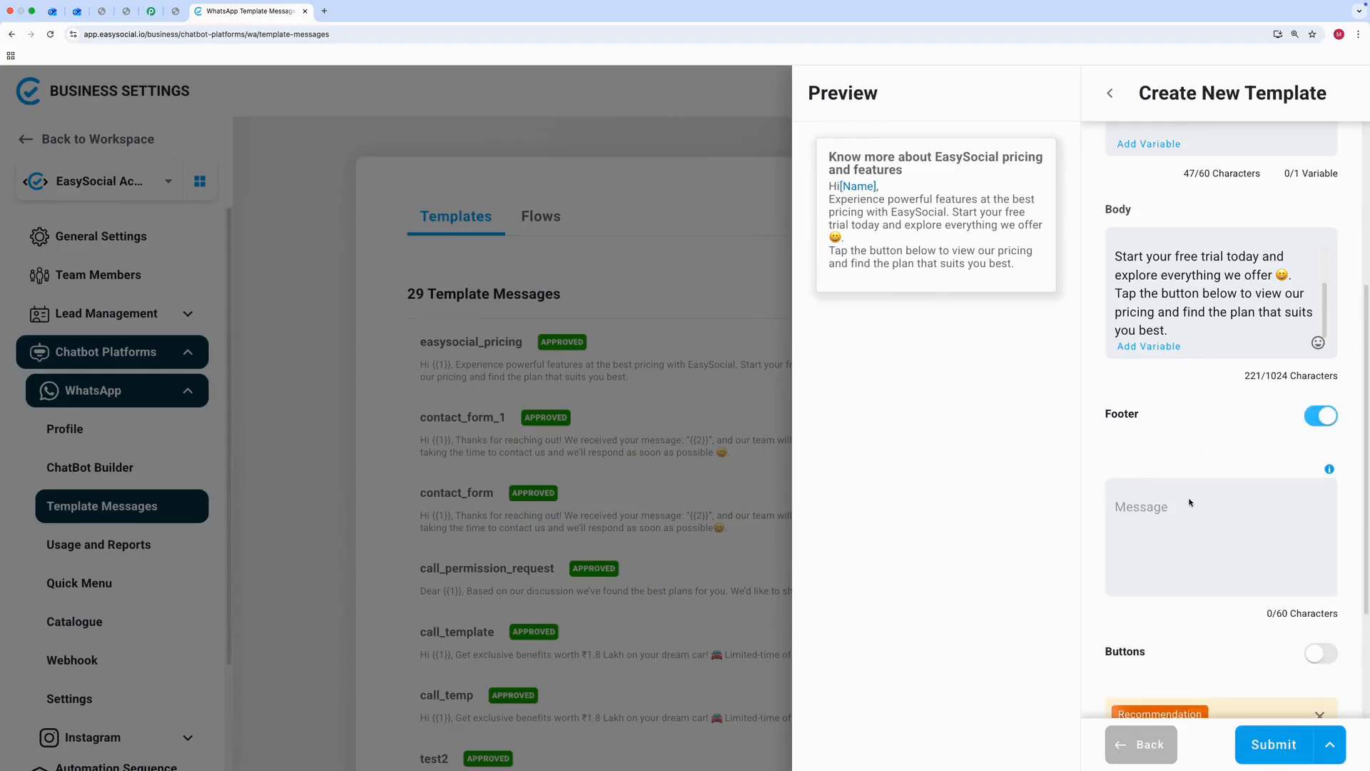
pyautogui.write('Team EasySocial Academy')
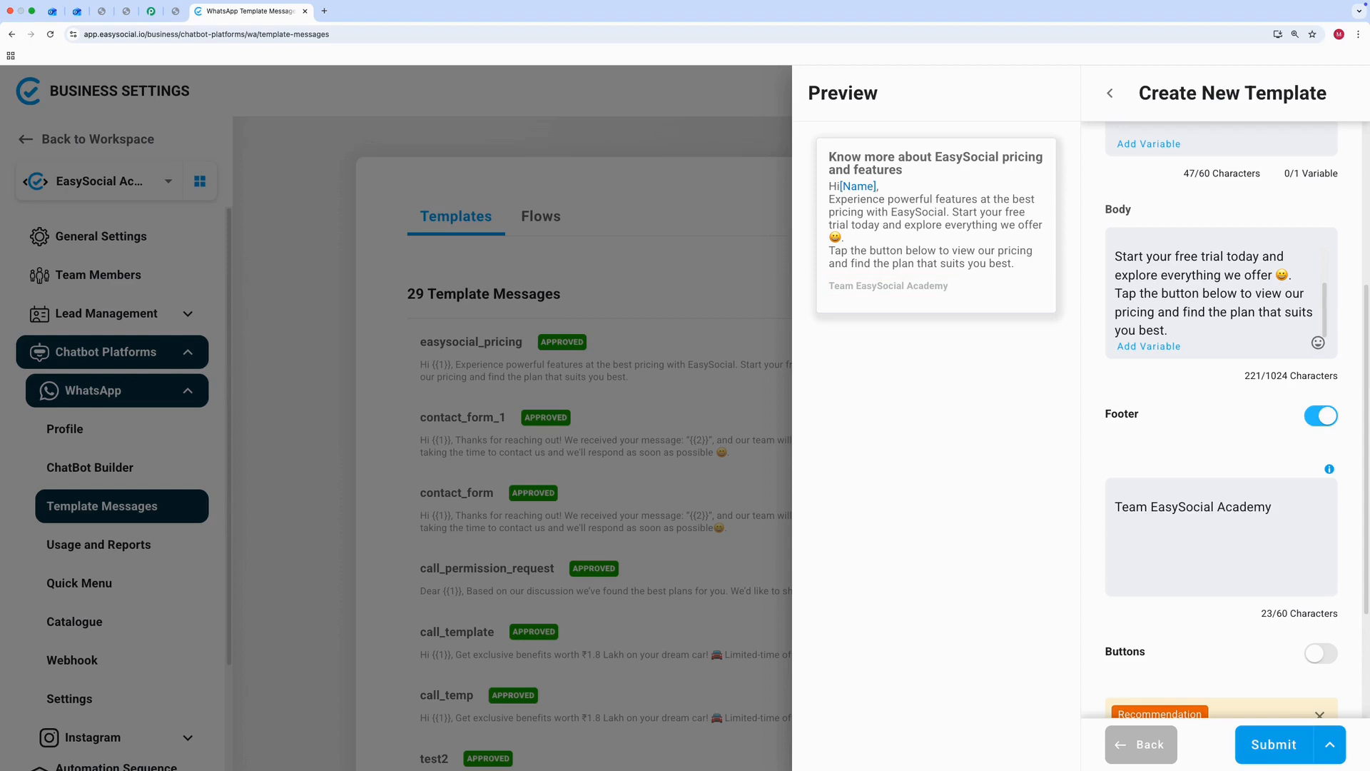
# Enable buttons for the template and add a Marketing opt-out quick reply
pyautogui.scroll(-3, 1305, 457)
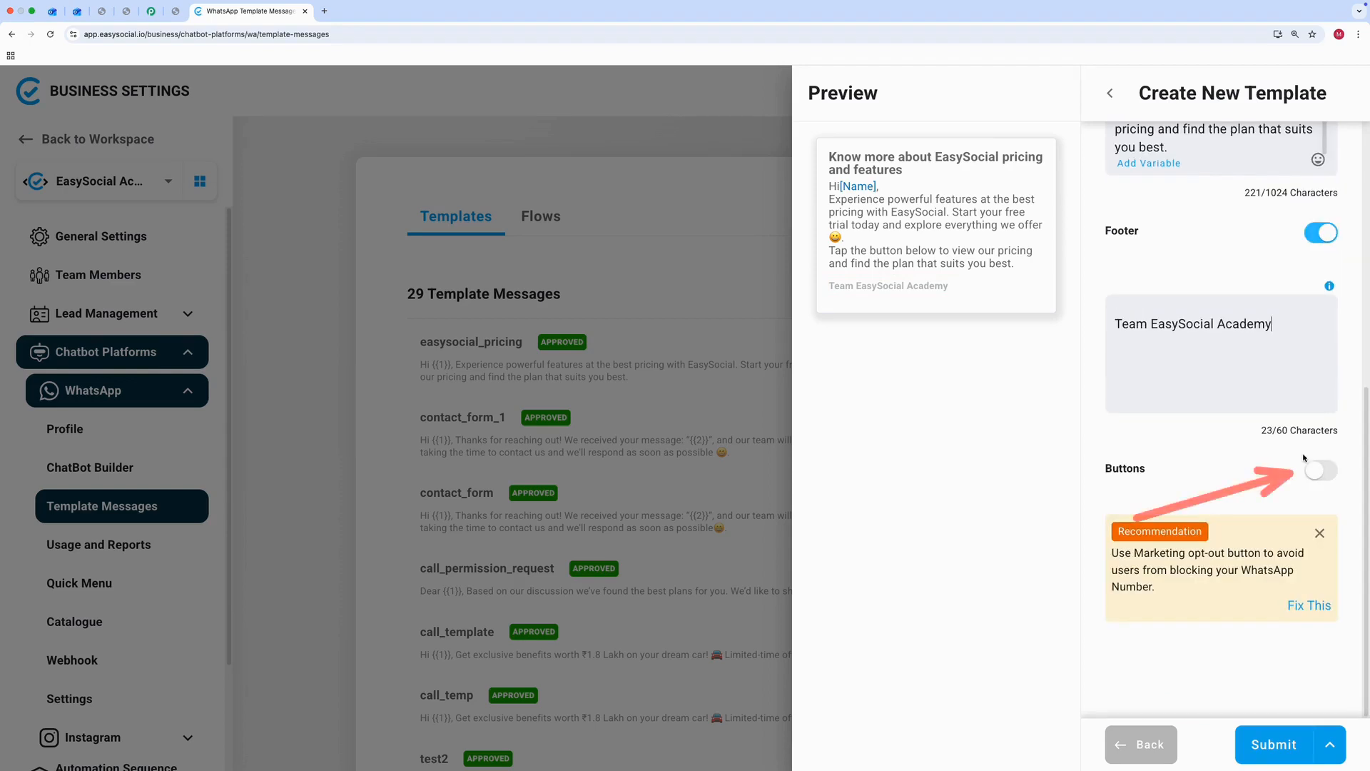
pyautogui.click(1315, 471)
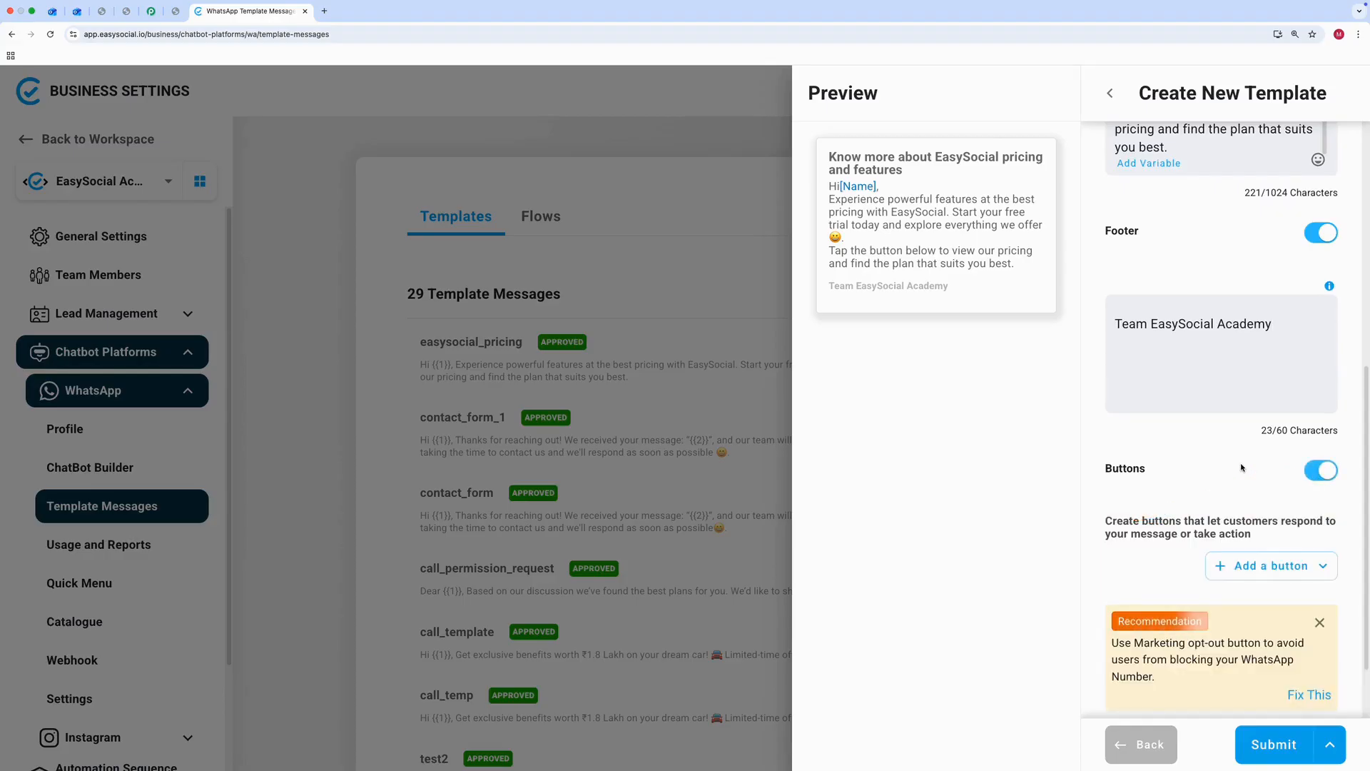
pyautogui.scroll(-2, 1241, 468)
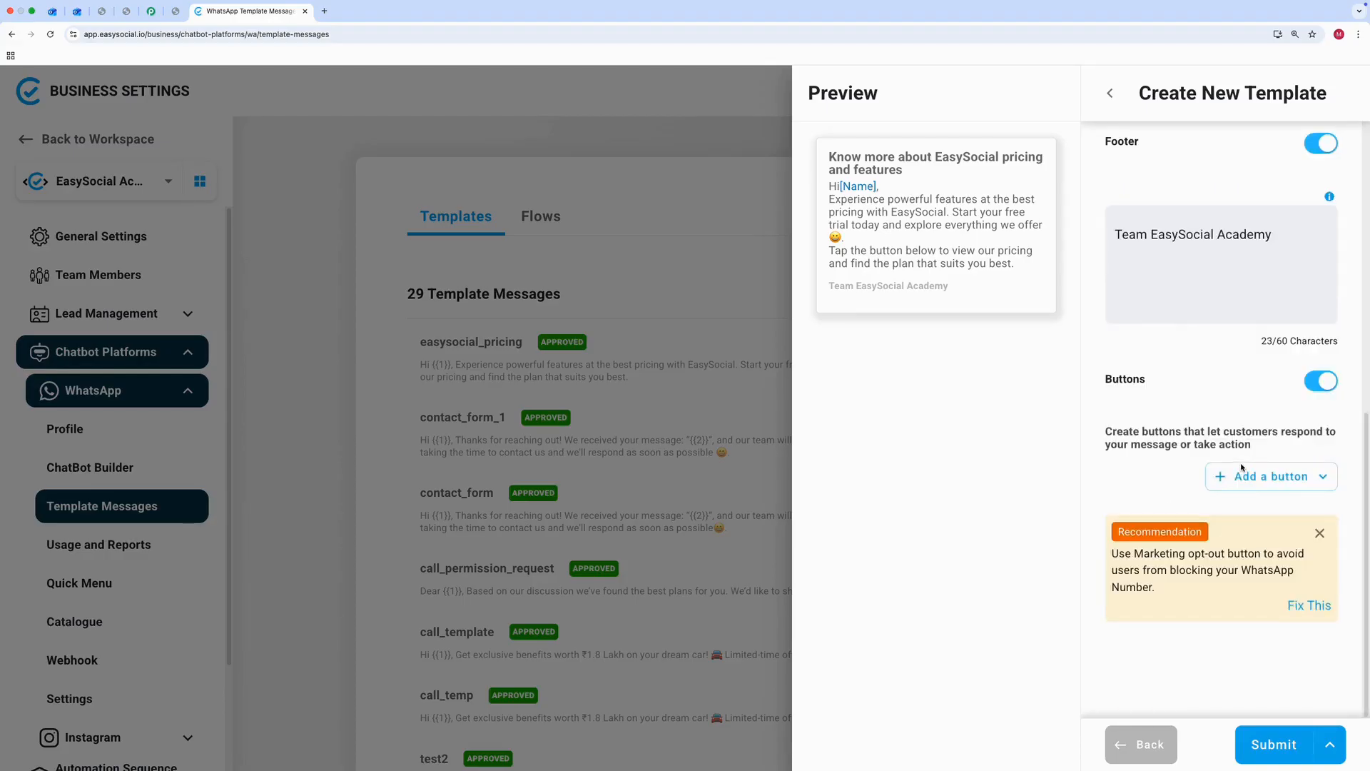
pyautogui.click(1245, 476)
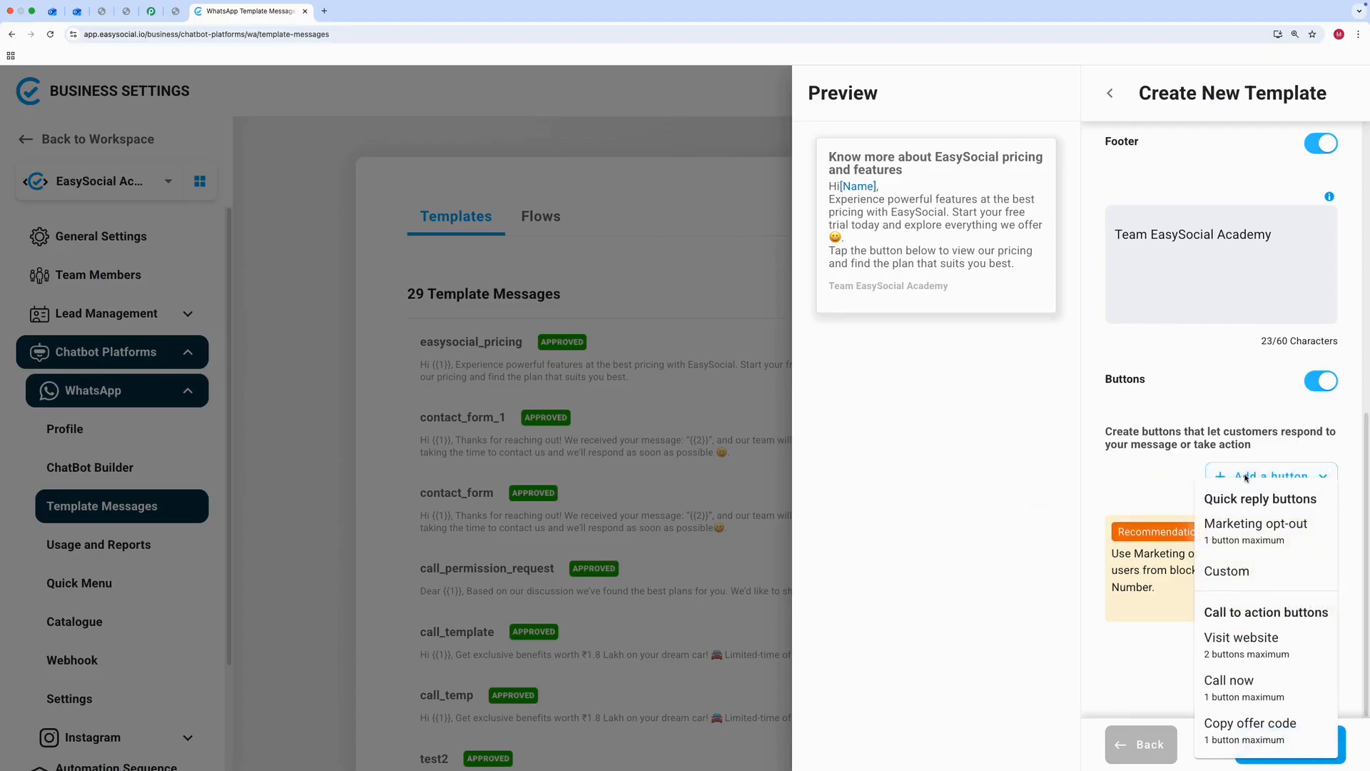
pyautogui.click(1286, 526)
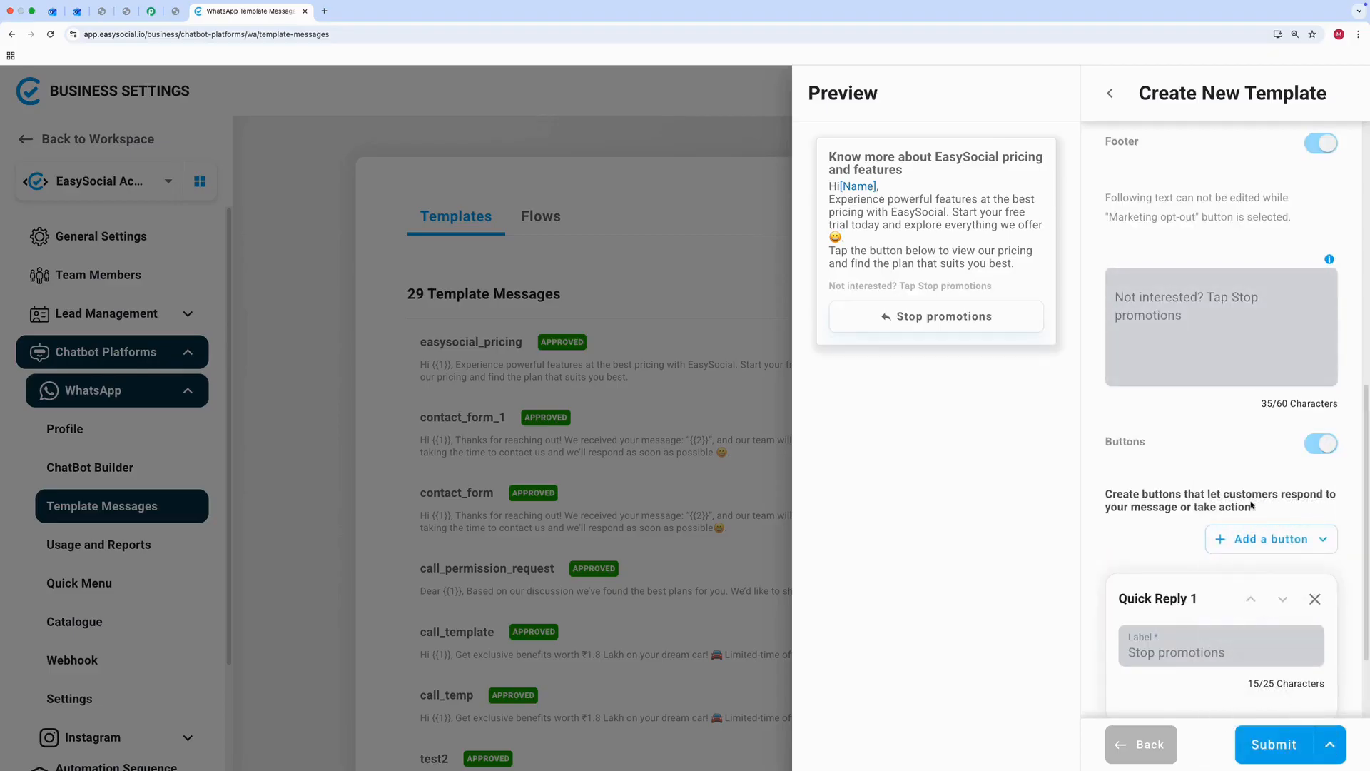
# Add a custom quick reply button labelled "Know More" to the template
pyautogui.scroll(-1, 1223, 496)
pyautogui.scroll(-2, 1223, 495)
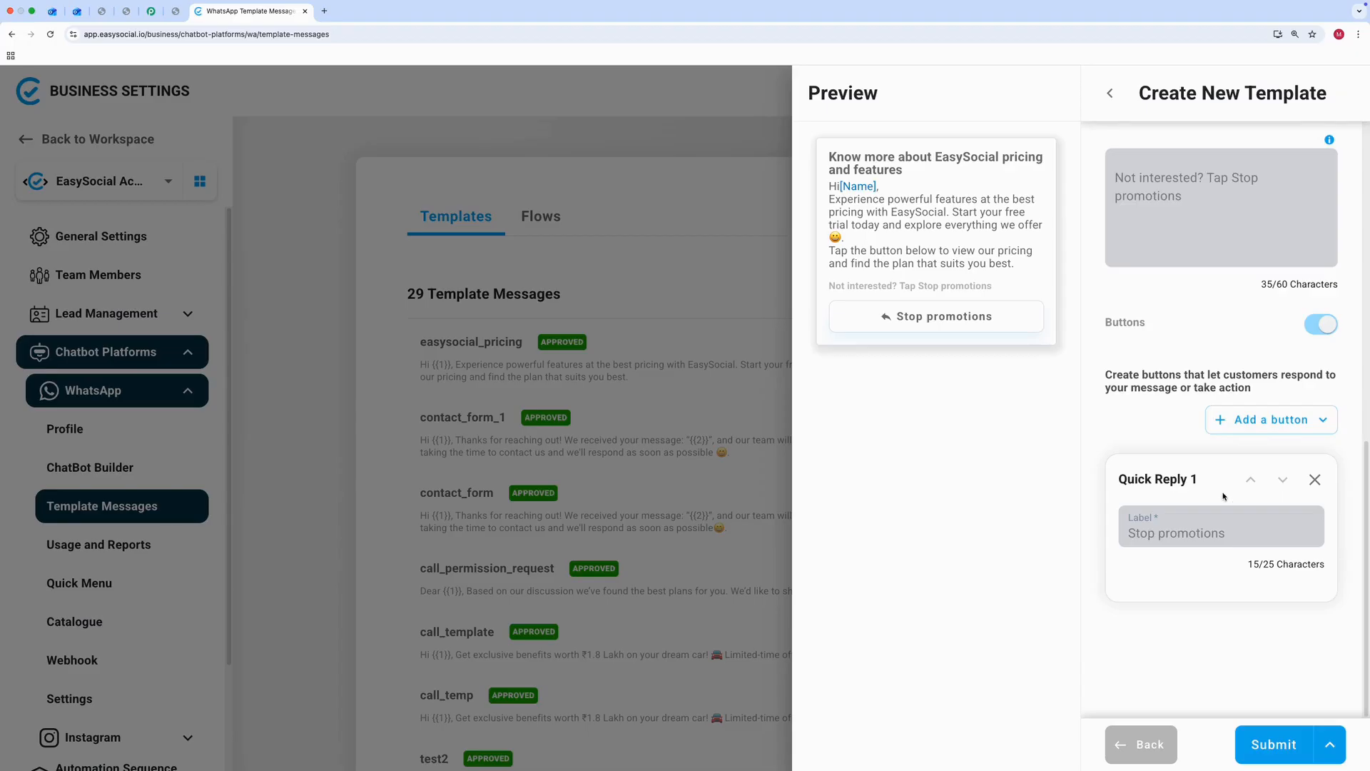
pyautogui.click(1270, 419)
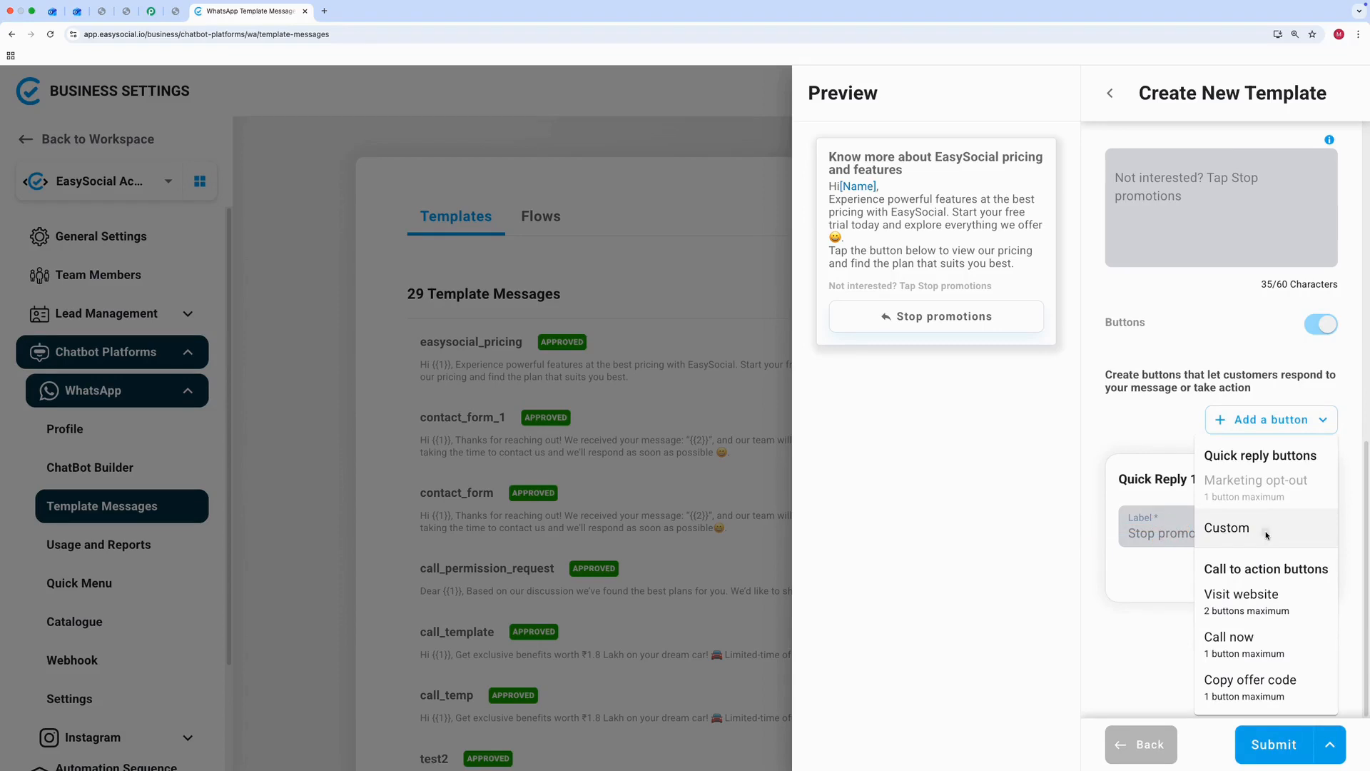
pyautogui.click(1267, 534)
pyautogui.scroll(-3, 1246, 519)
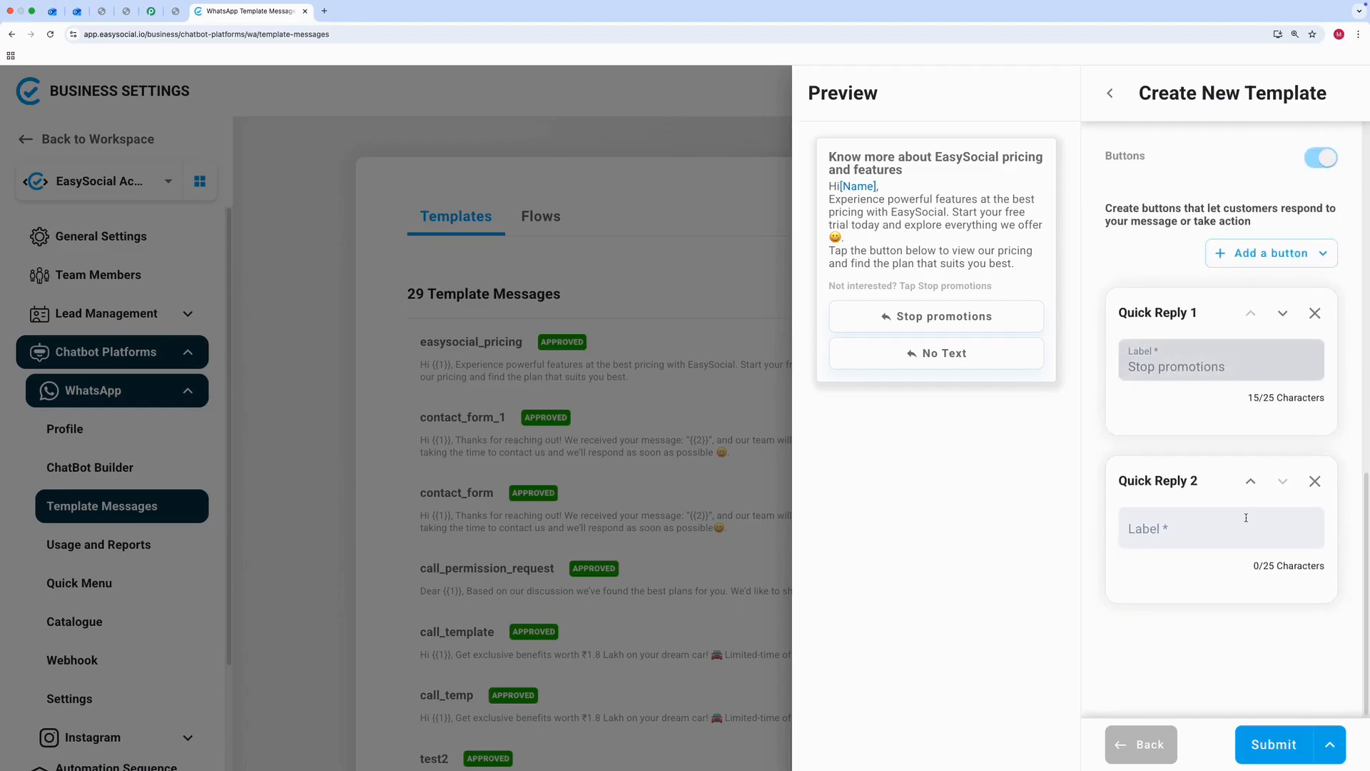
pyautogui.click(1240, 529)
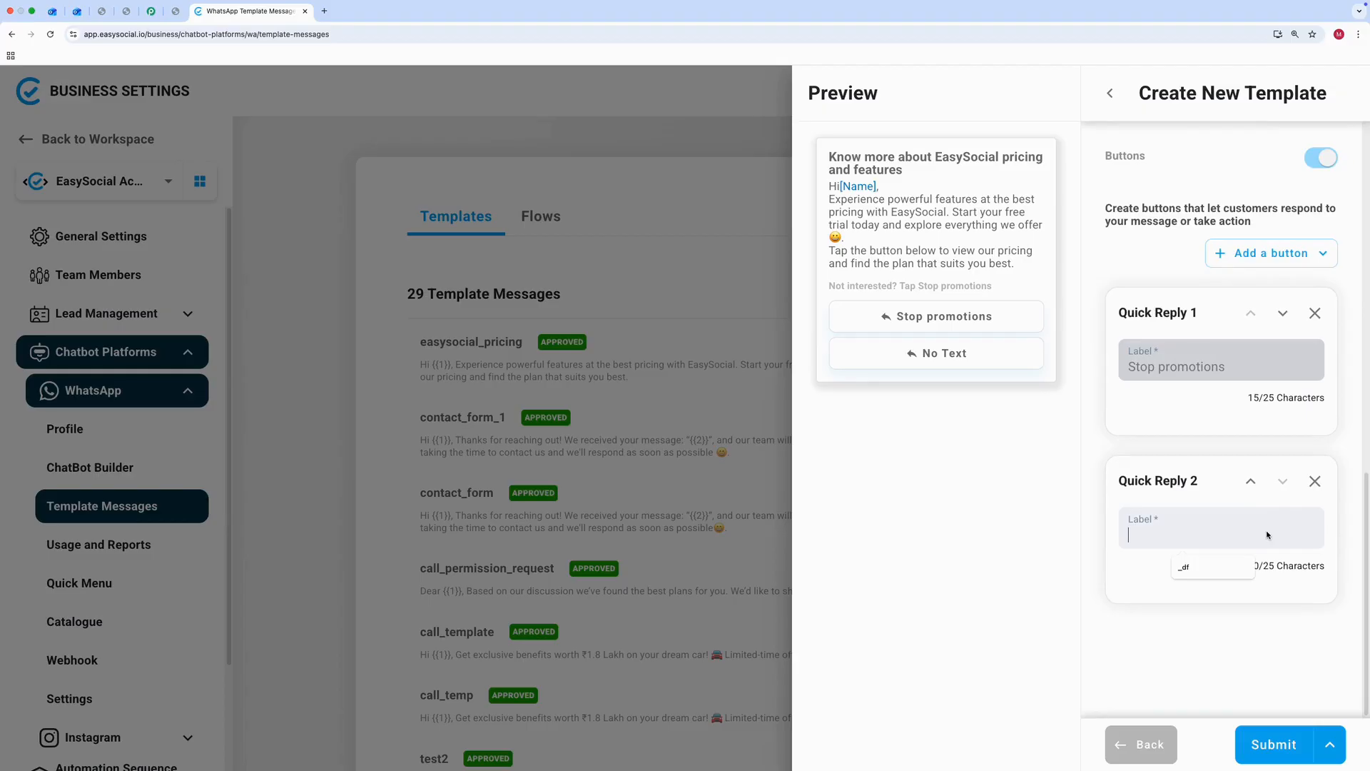
pyautogui.write('Know More')
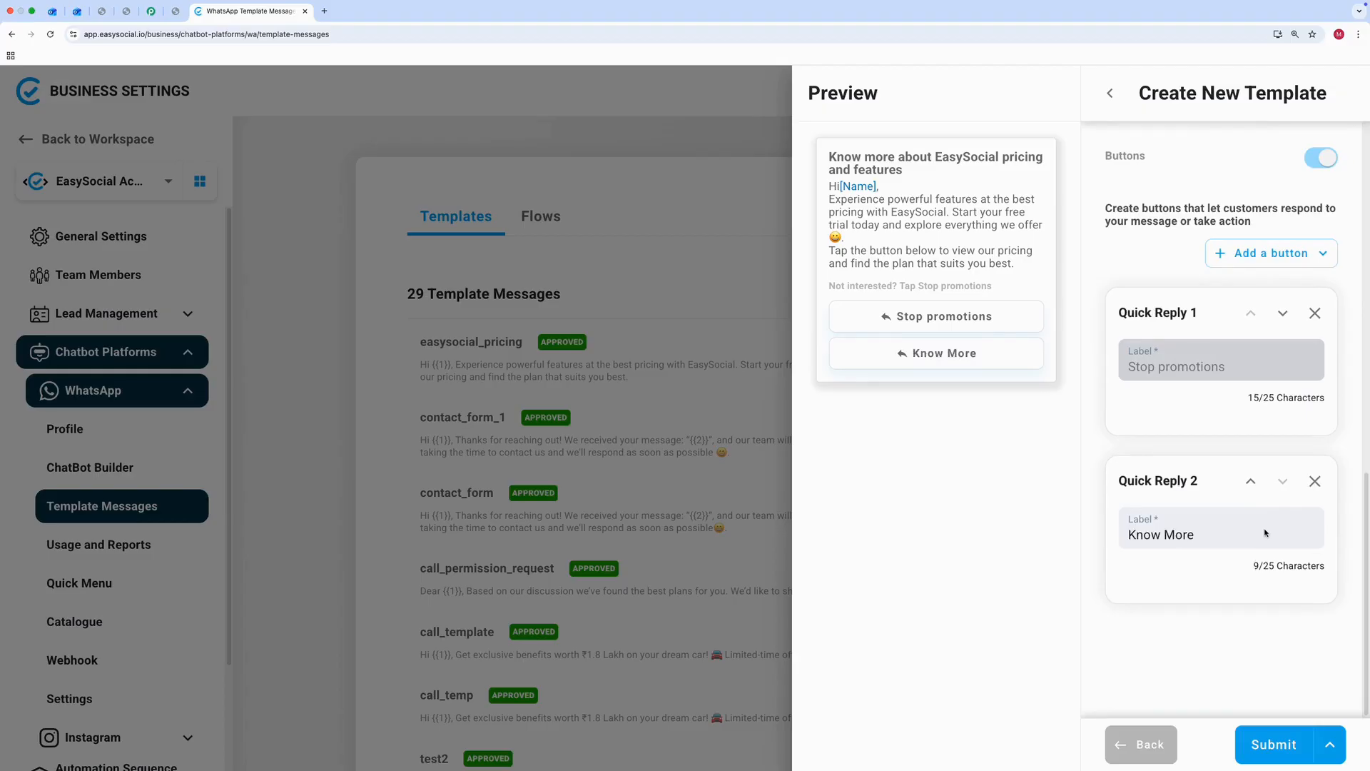
pyautogui.click(1265, 262)
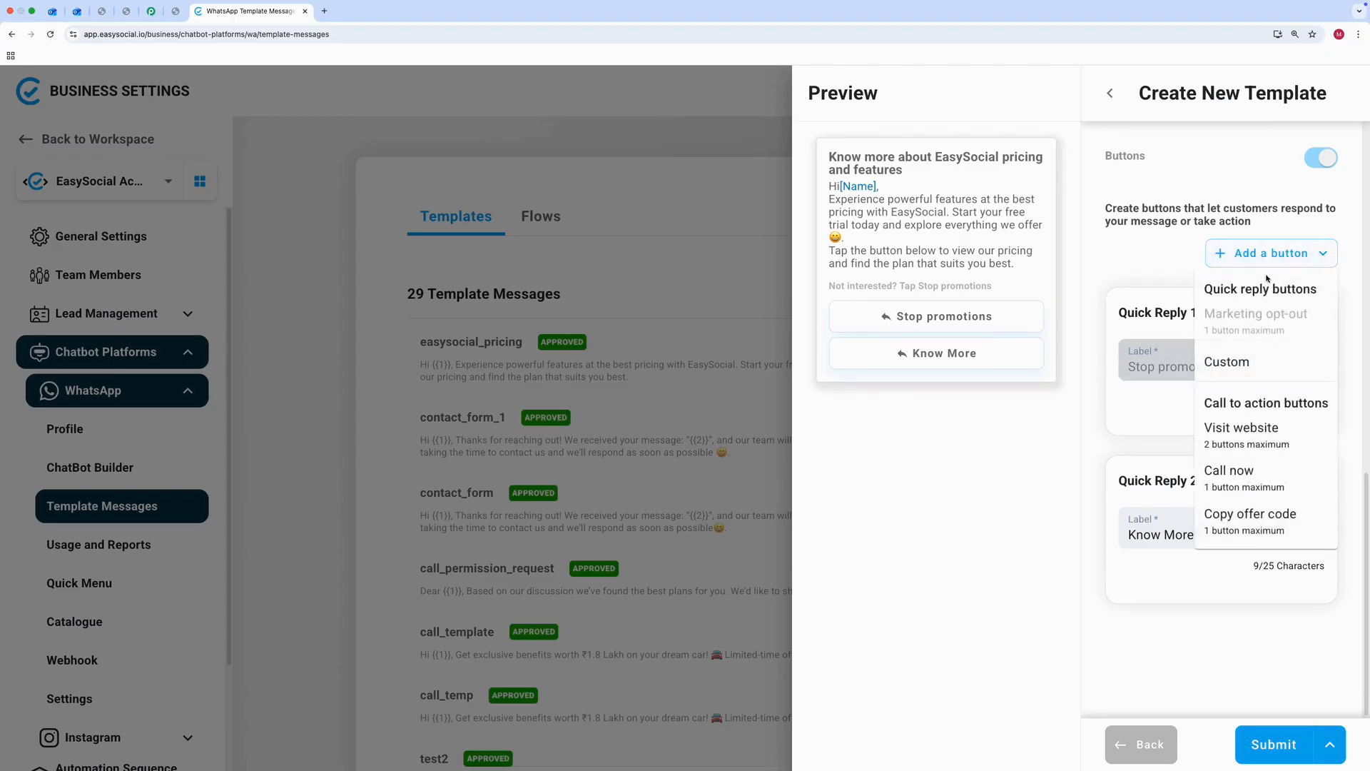
pyautogui.click(1275, 441)
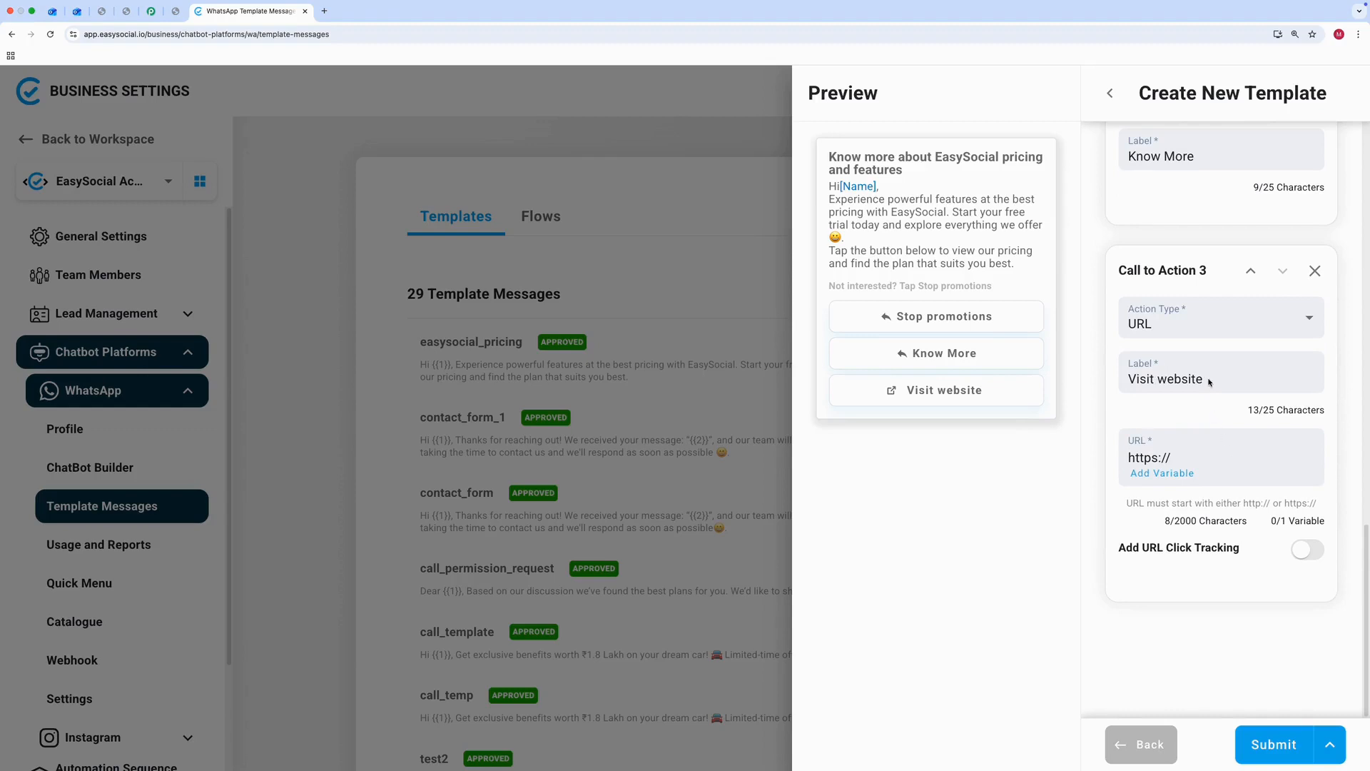
pyautogui.moveTo(1209, 382); pyautogui.dragTo(1132, 383)
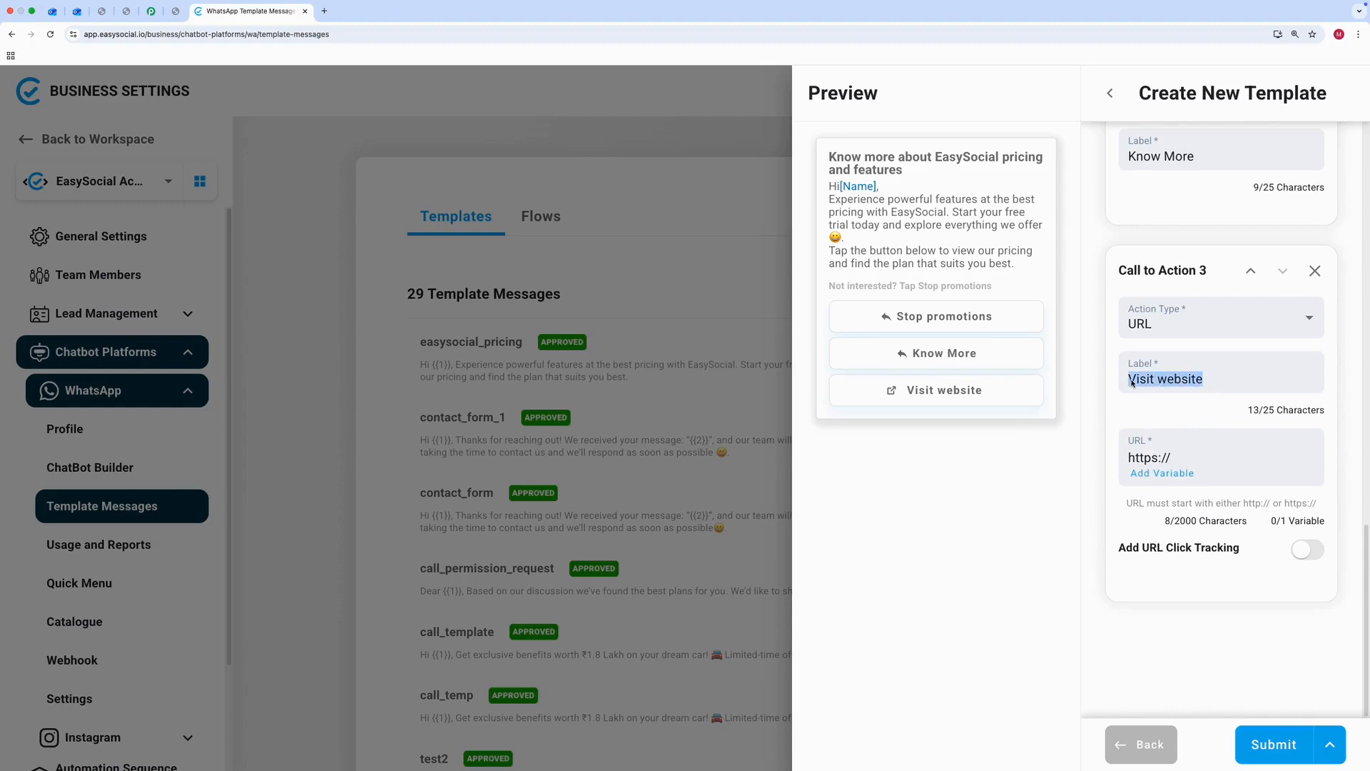
pyautogui.write('View')
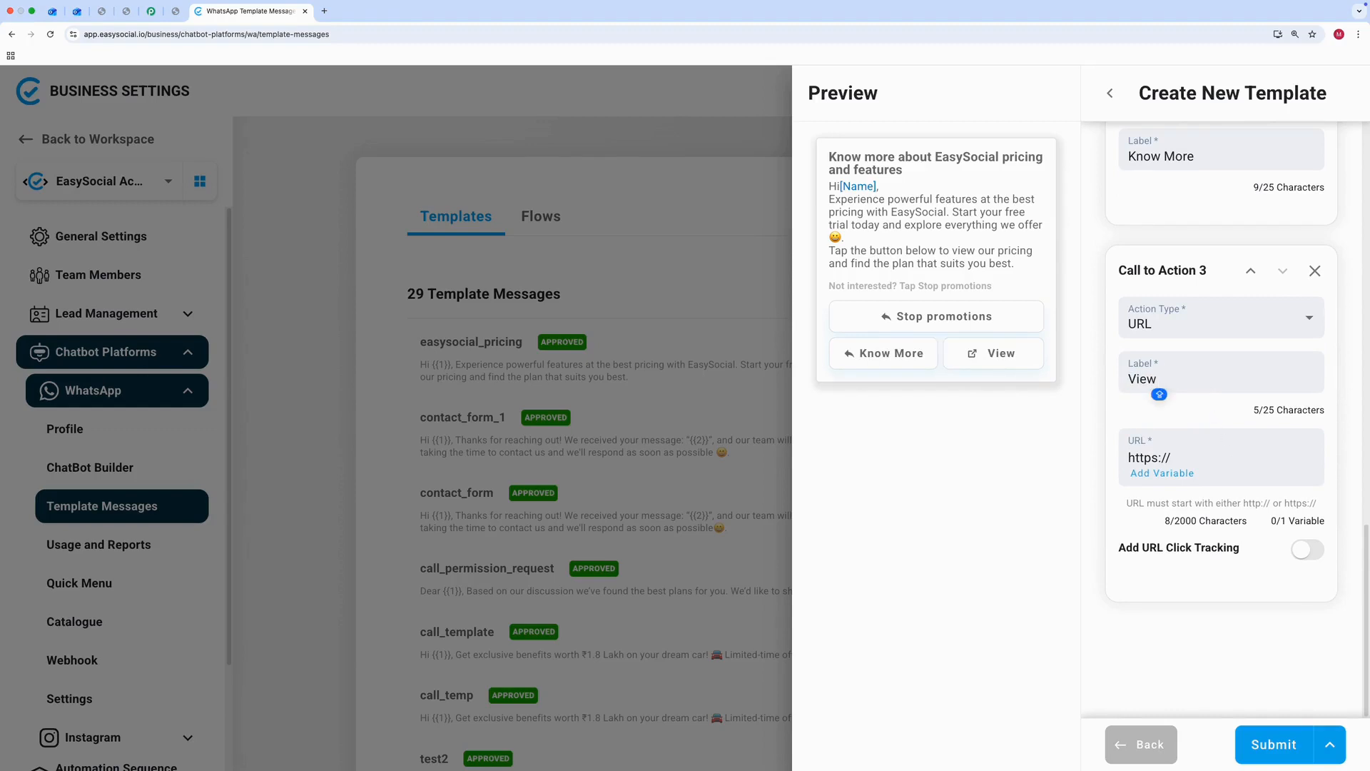
pyautogui.write(' Pricing')
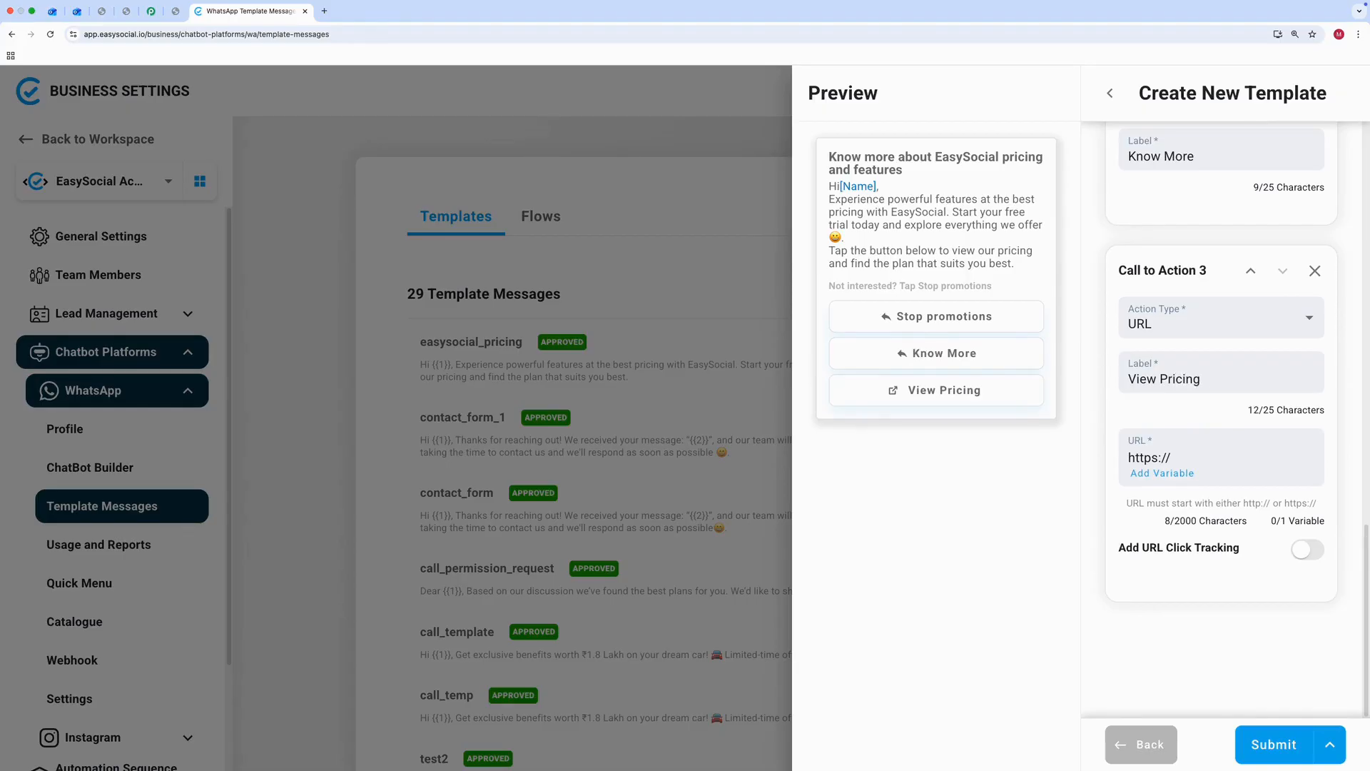
pyautogui.click(1292, 462)
pyautogui.write('easysocial.io/pricing')
pyautogui.scroll(6, 1277, 321)
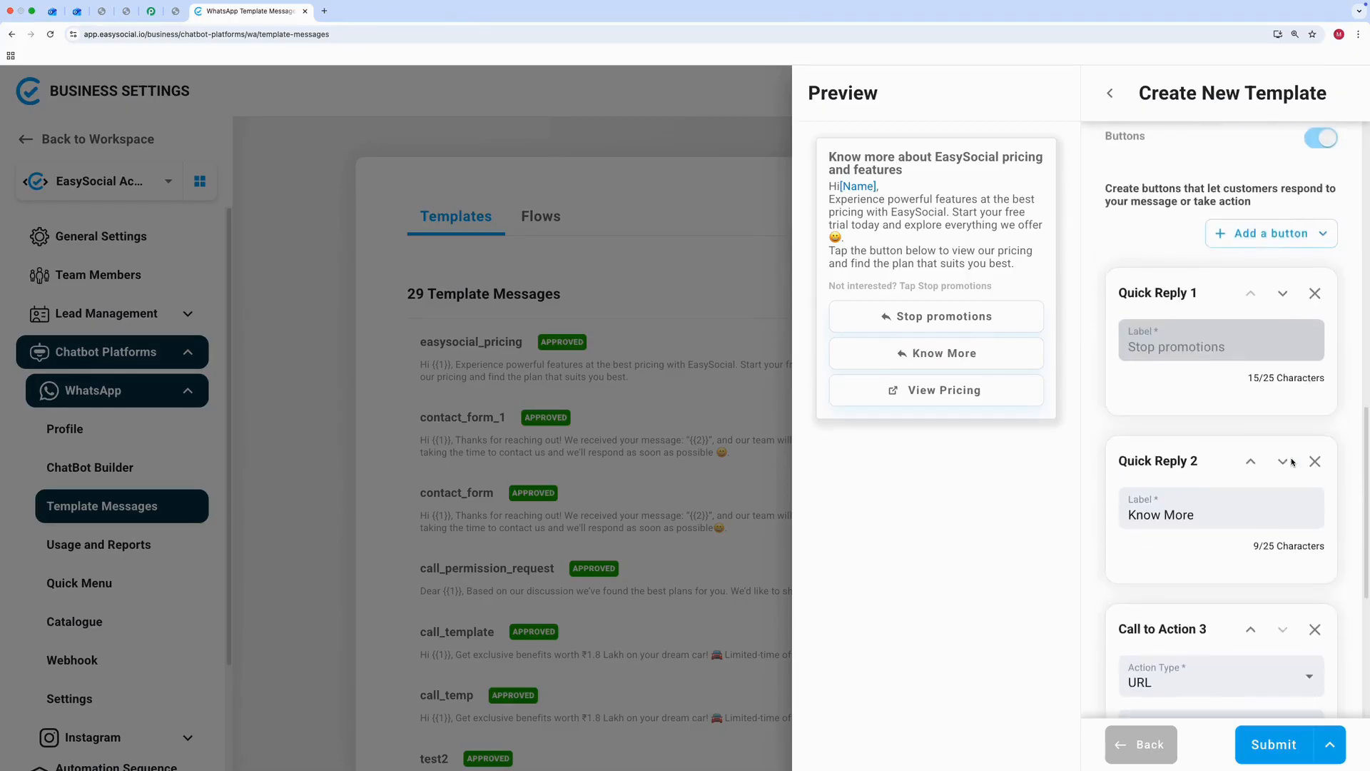
pyautogui.click(1276, 277)
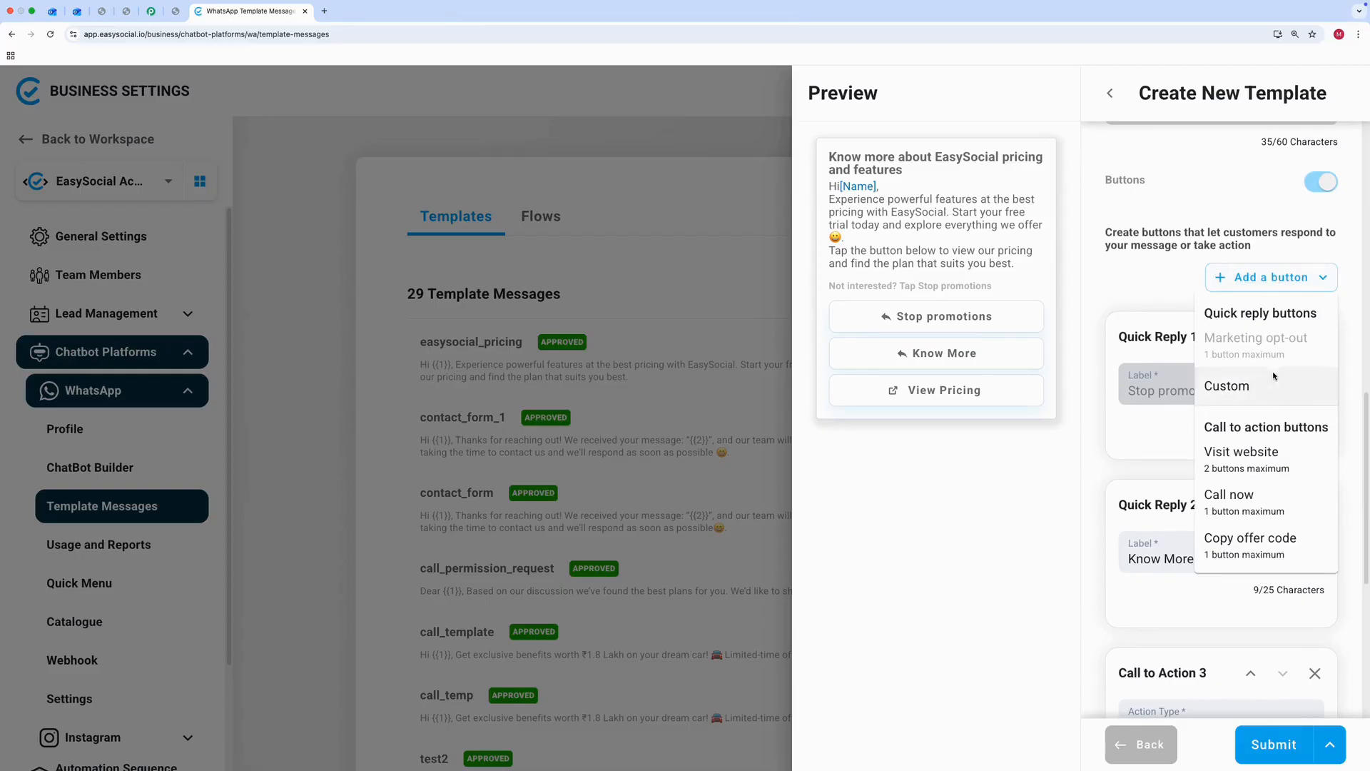
pyautogui.click(1269, 460)
pyautogui.scroll(-10, 1268, 463)
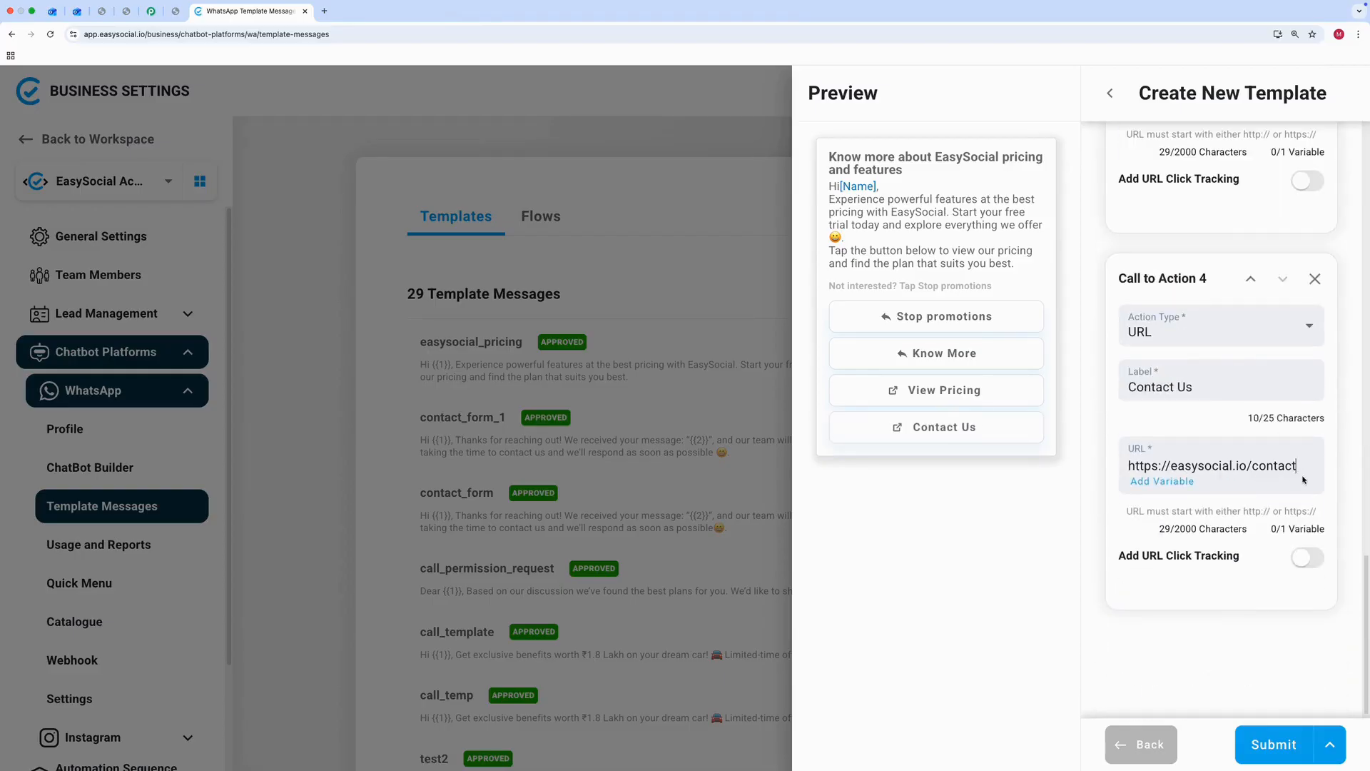
# Add a Call now button to the template and fill in the business phone number
pyautogui.scroll(10, 1302, 480)
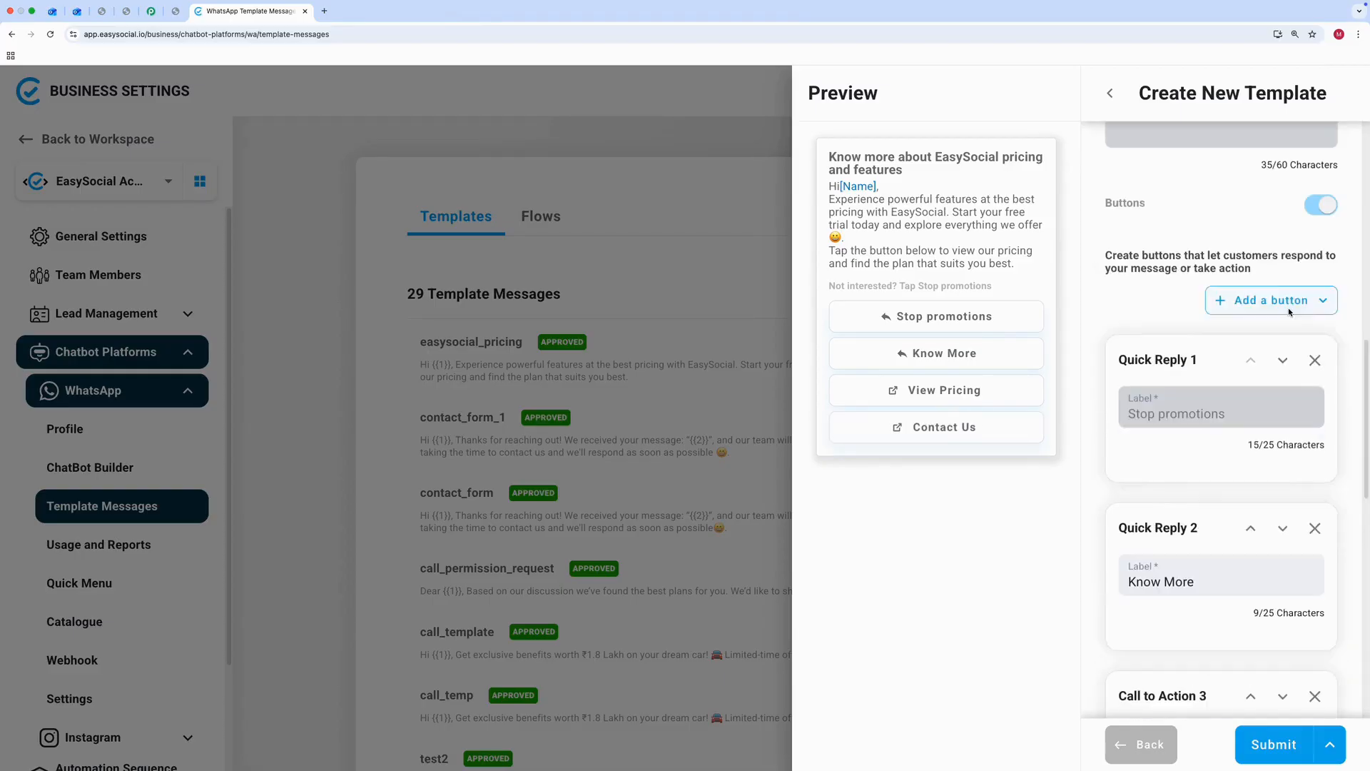
pyautogui.click(1271, 299)
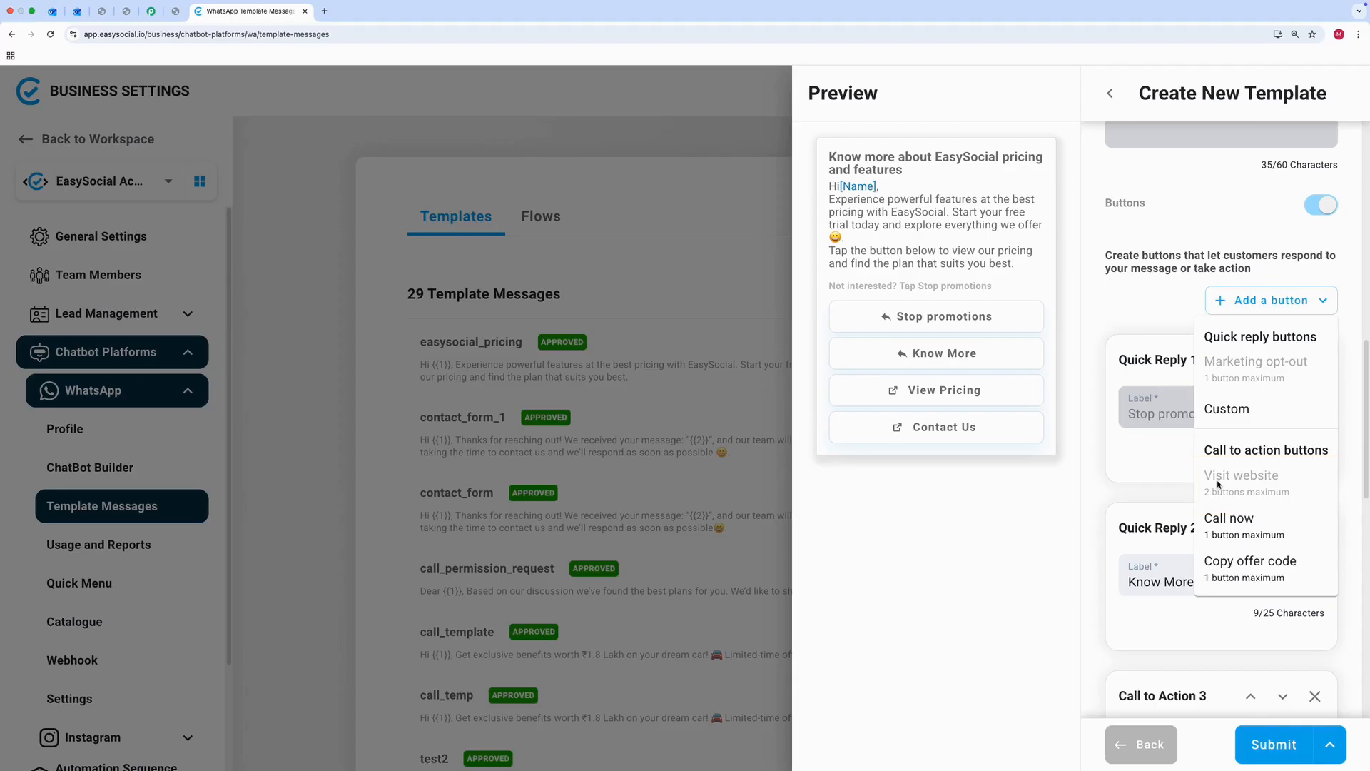
pyautogui.click(1225, 526)
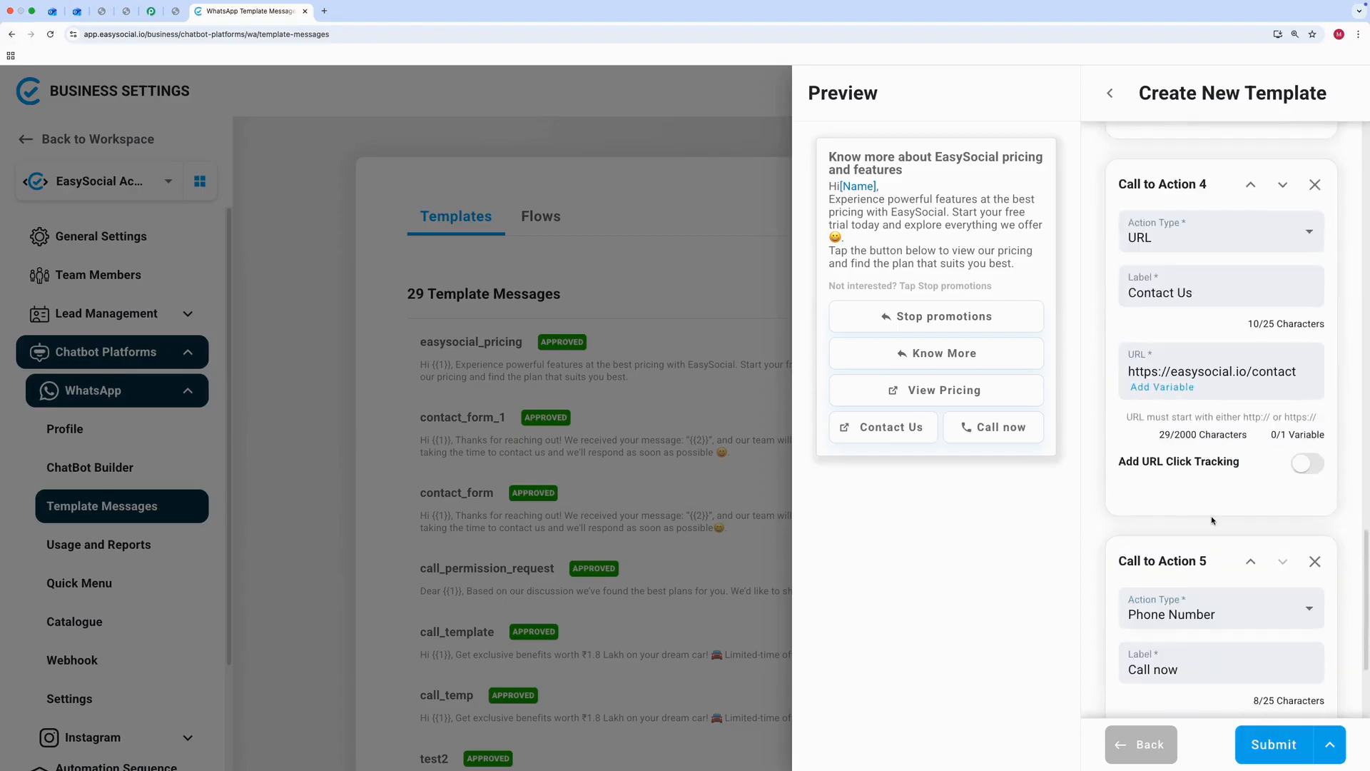
pyautogui.scroll(-3, 1211, 520)
pyautogui.click(1192, 535)
pyautogui.press('super+v')
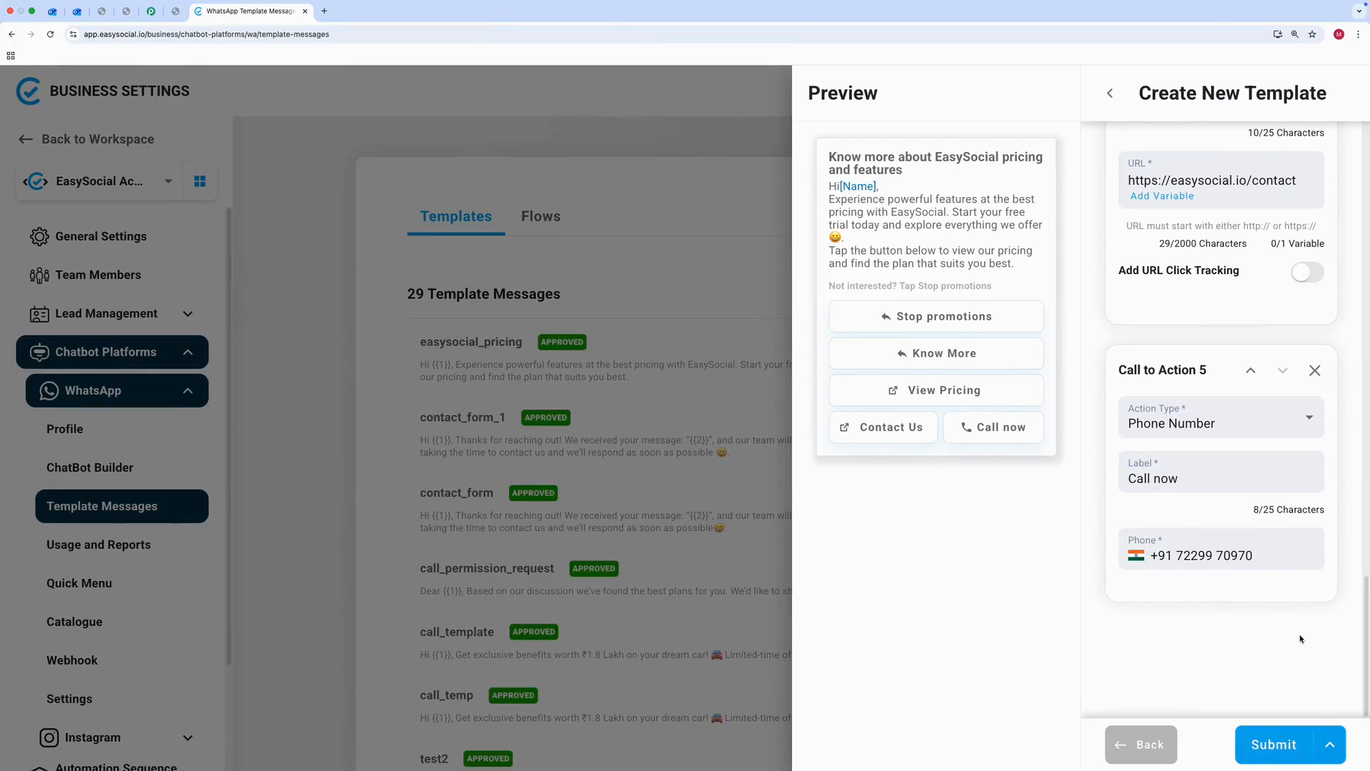
# Add a Copy offer code button with the example code OFF25
pyautogui.scroll(15, 1300, 639)
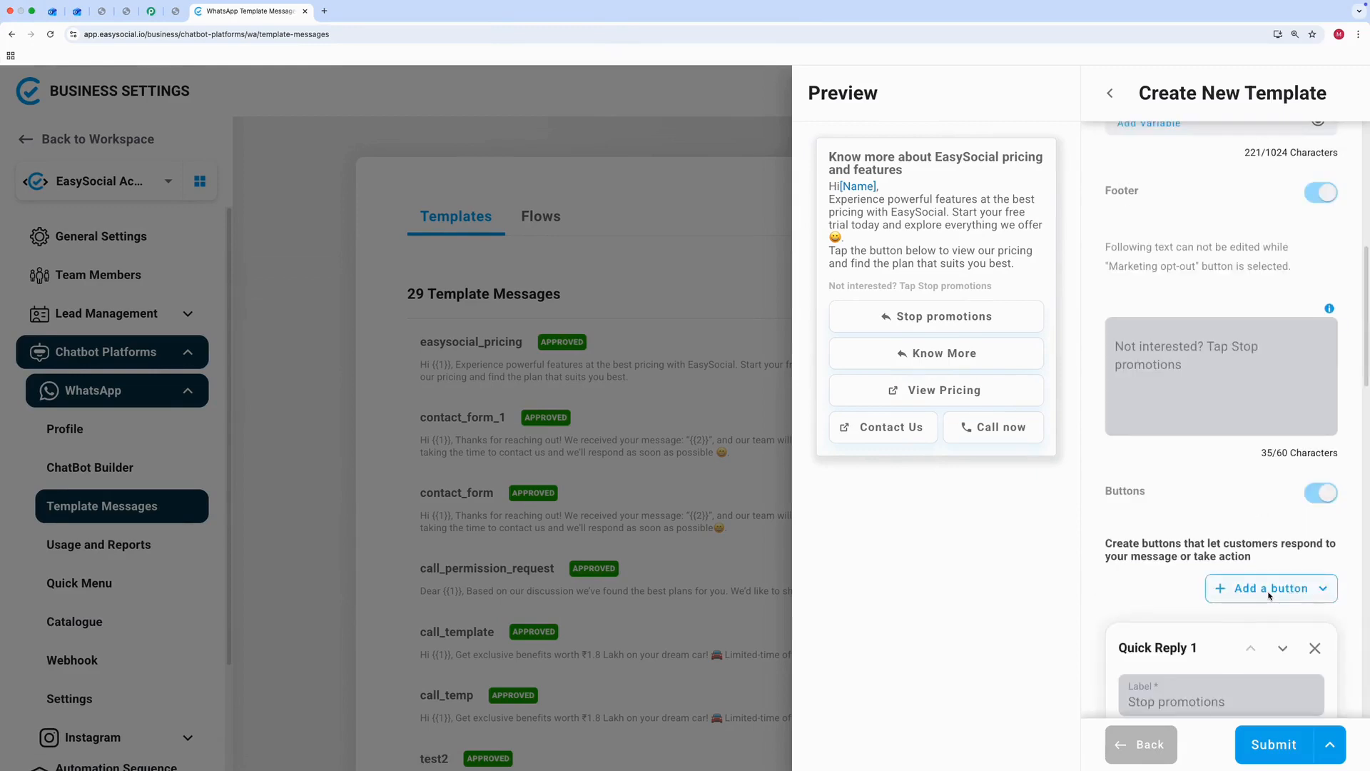
pyautogui.click(1272, 590)
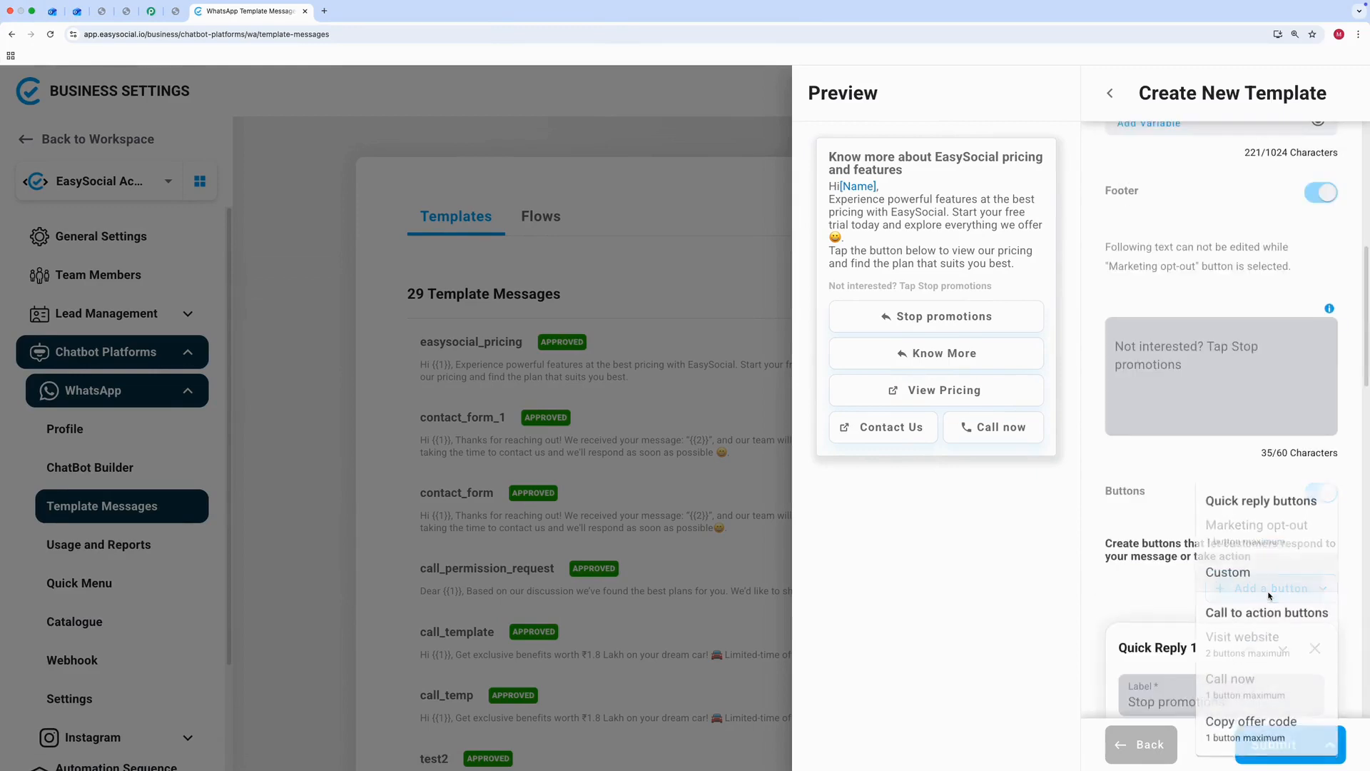
pyautogui.click(1250, 727)
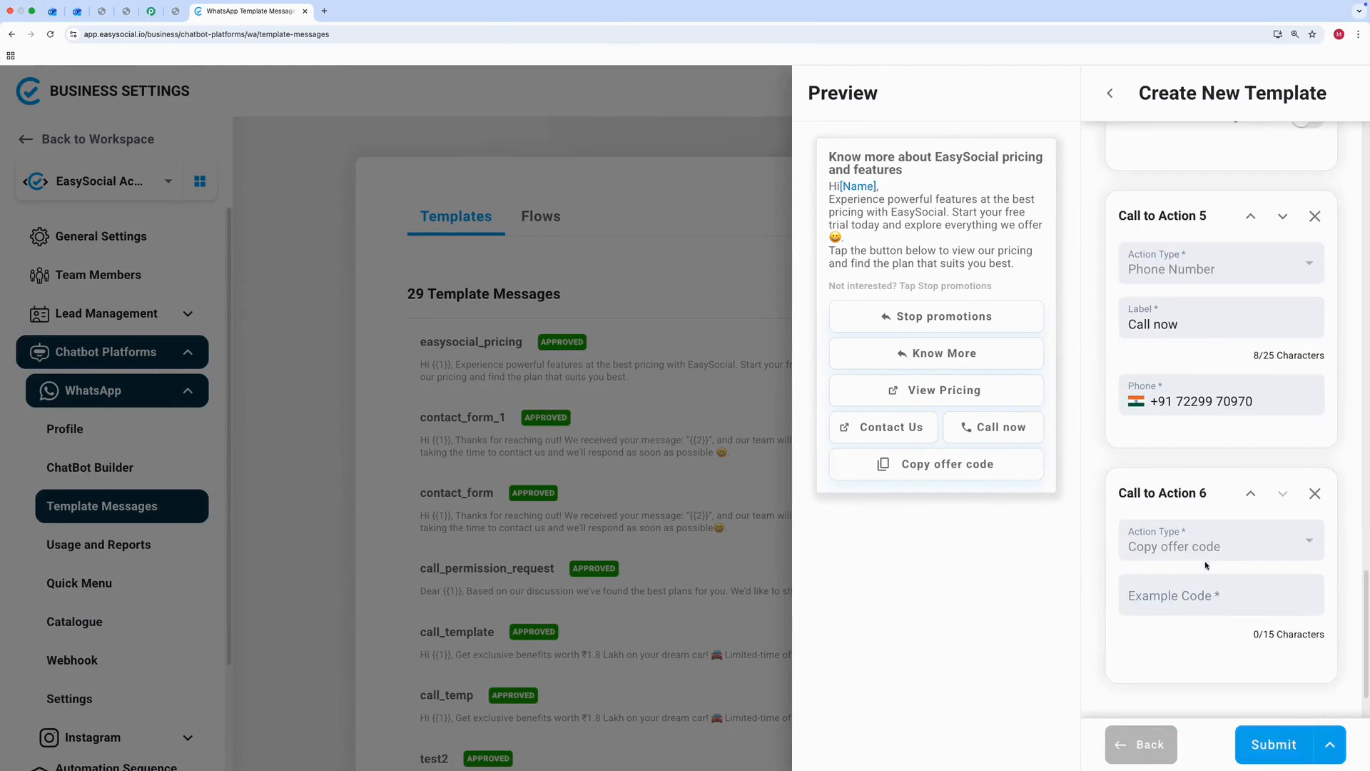
pyautogui.click(1203, 595)
pyautogui.write('OFF25')
pyautogui.scroll(-2, 1321, 689)
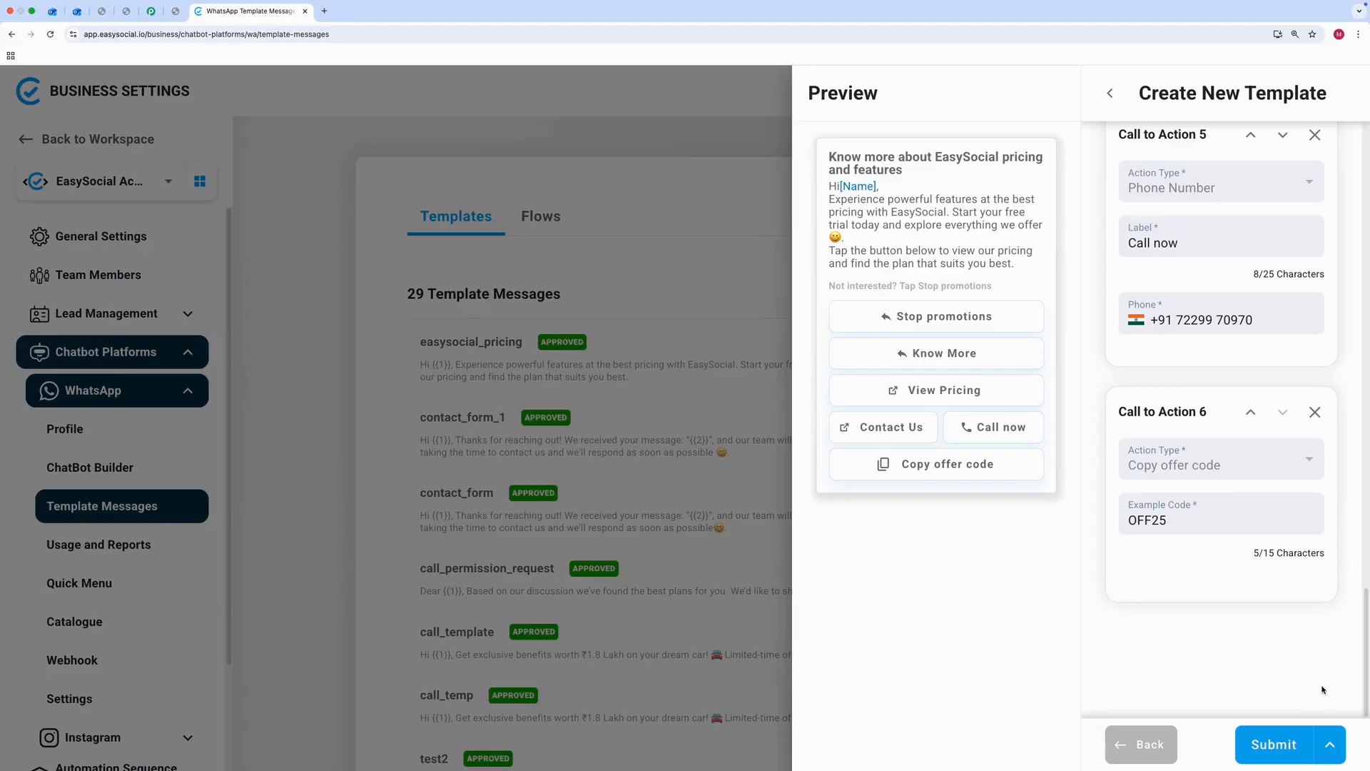
# Submit the template for approval and sync the template messages with WhatsApp
pyautogui.click(1330, 744)
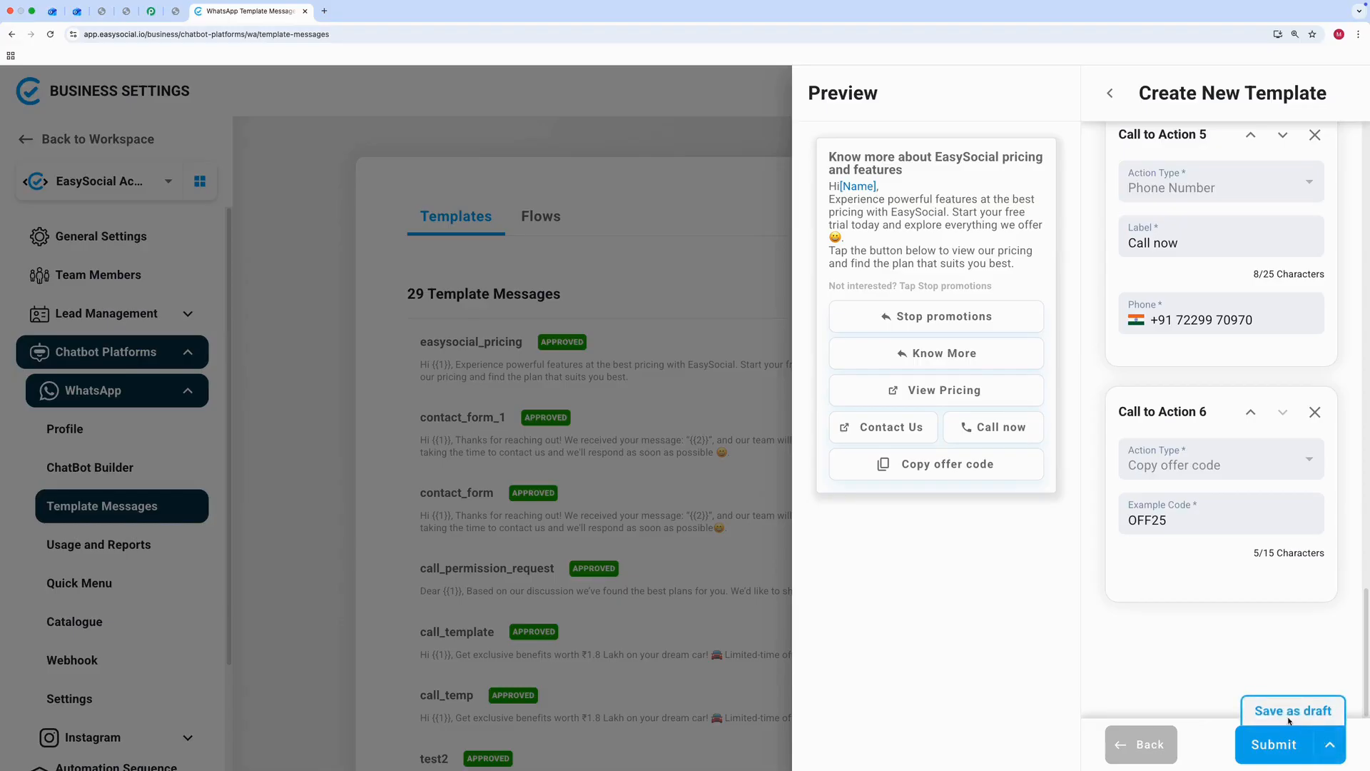
pyautogui.click(1316, 680)
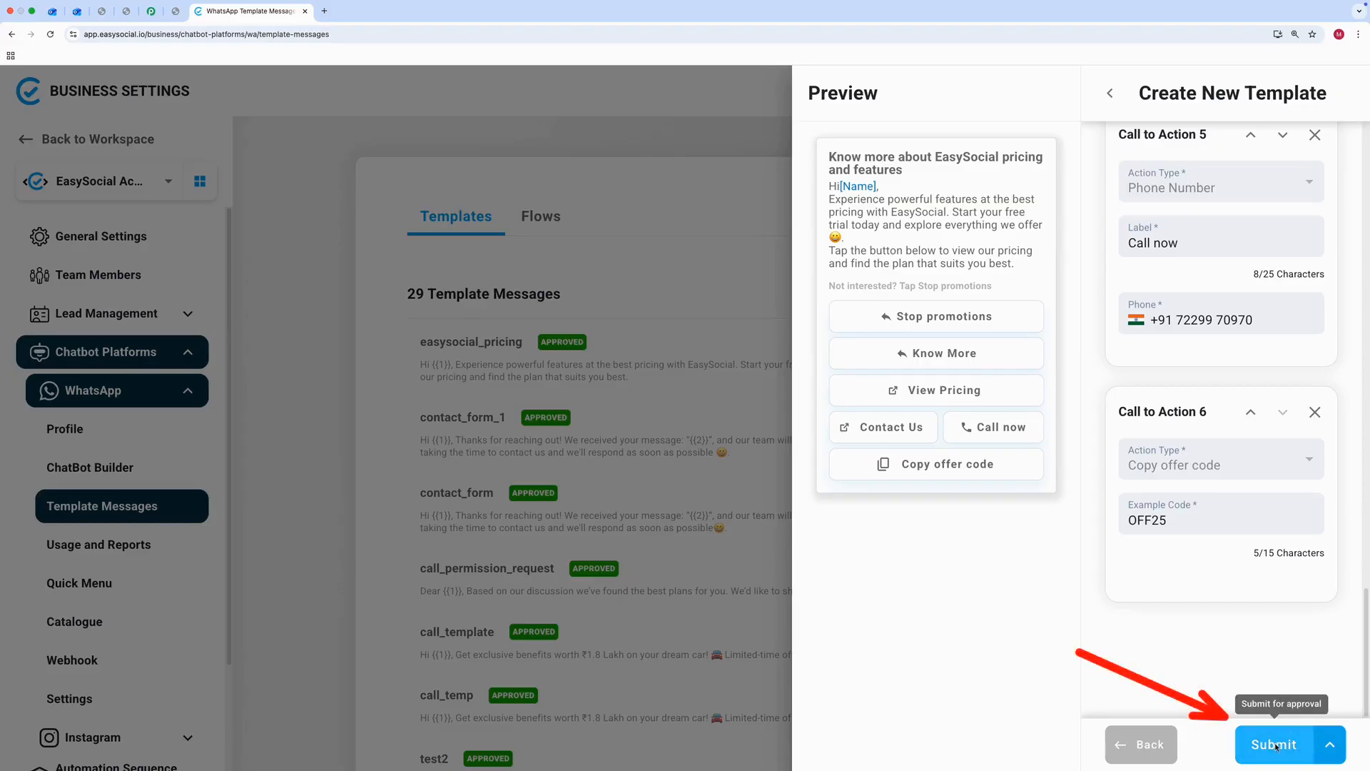
pyautogui.click(1275, 745)
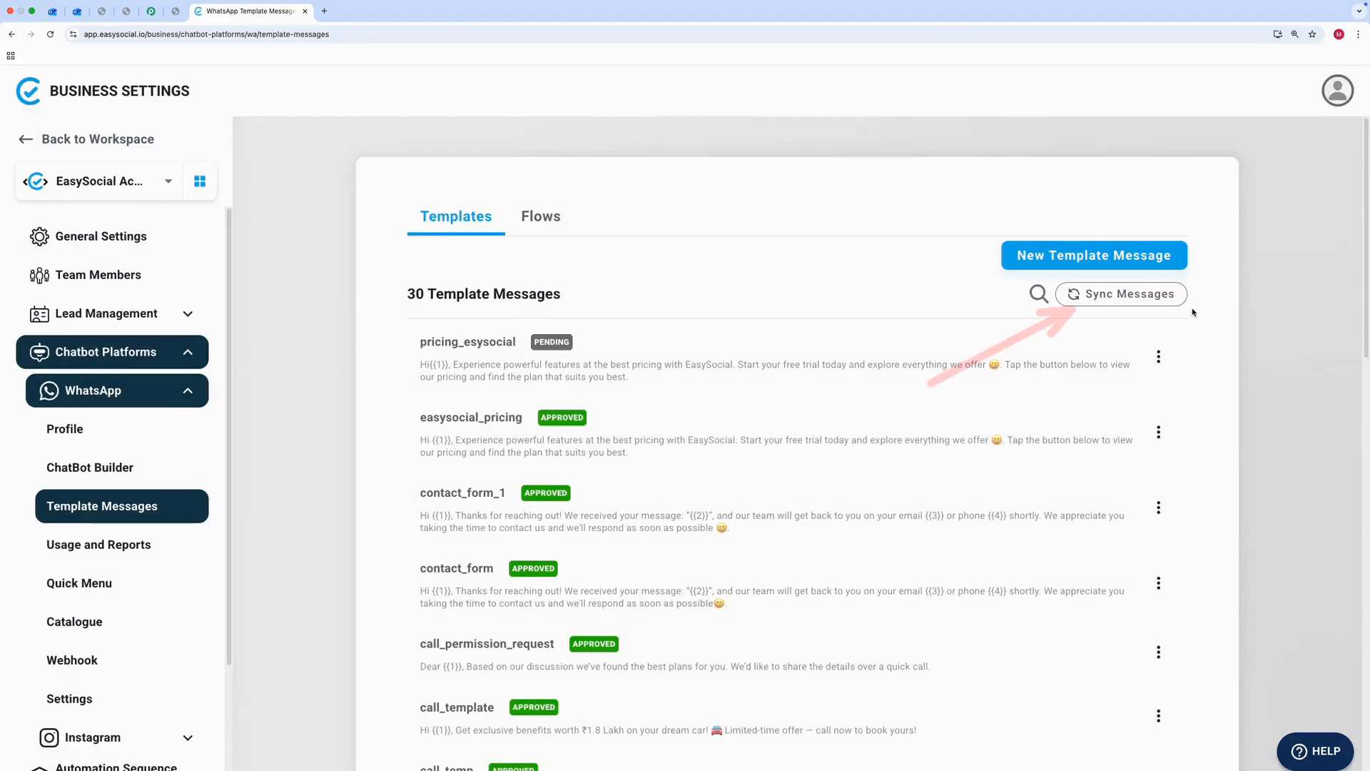
pyautogui.click(1150, 296)
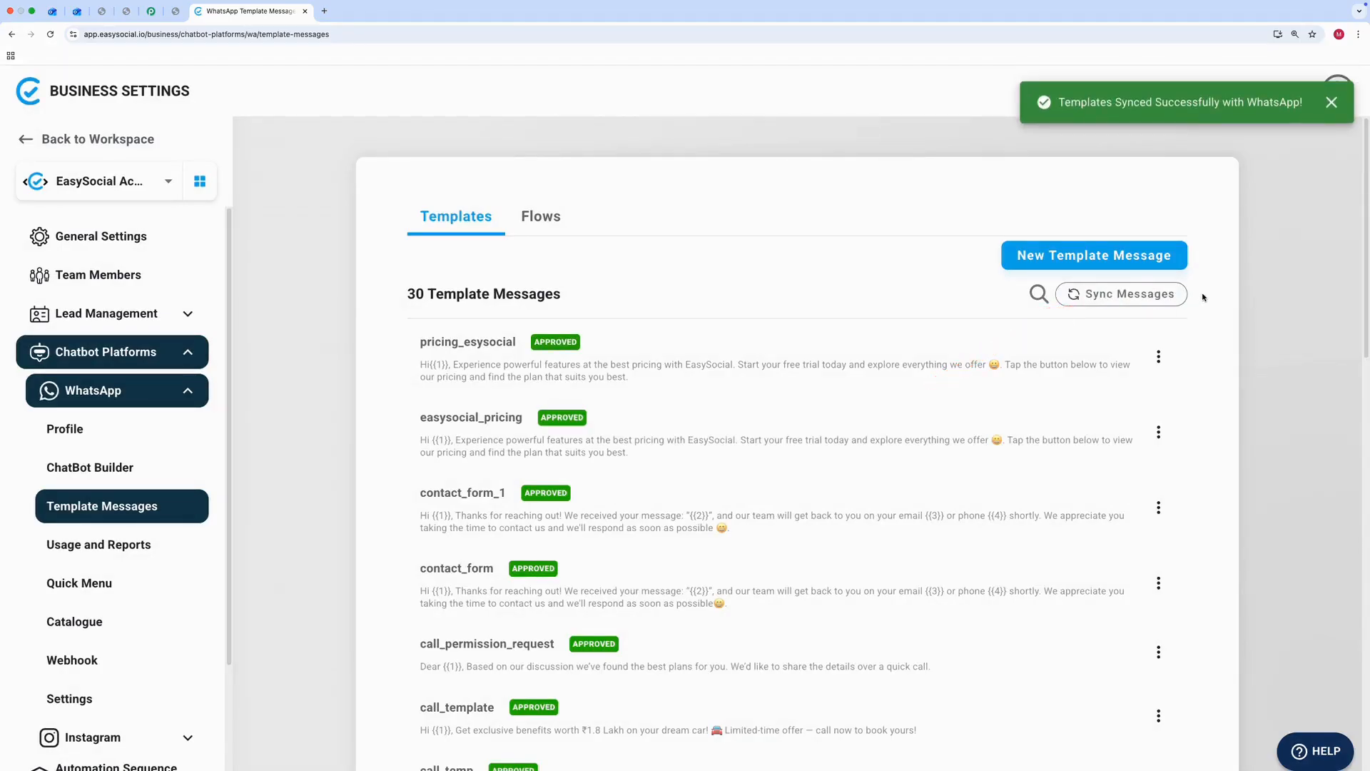
pyautogui.click(1339, 110)
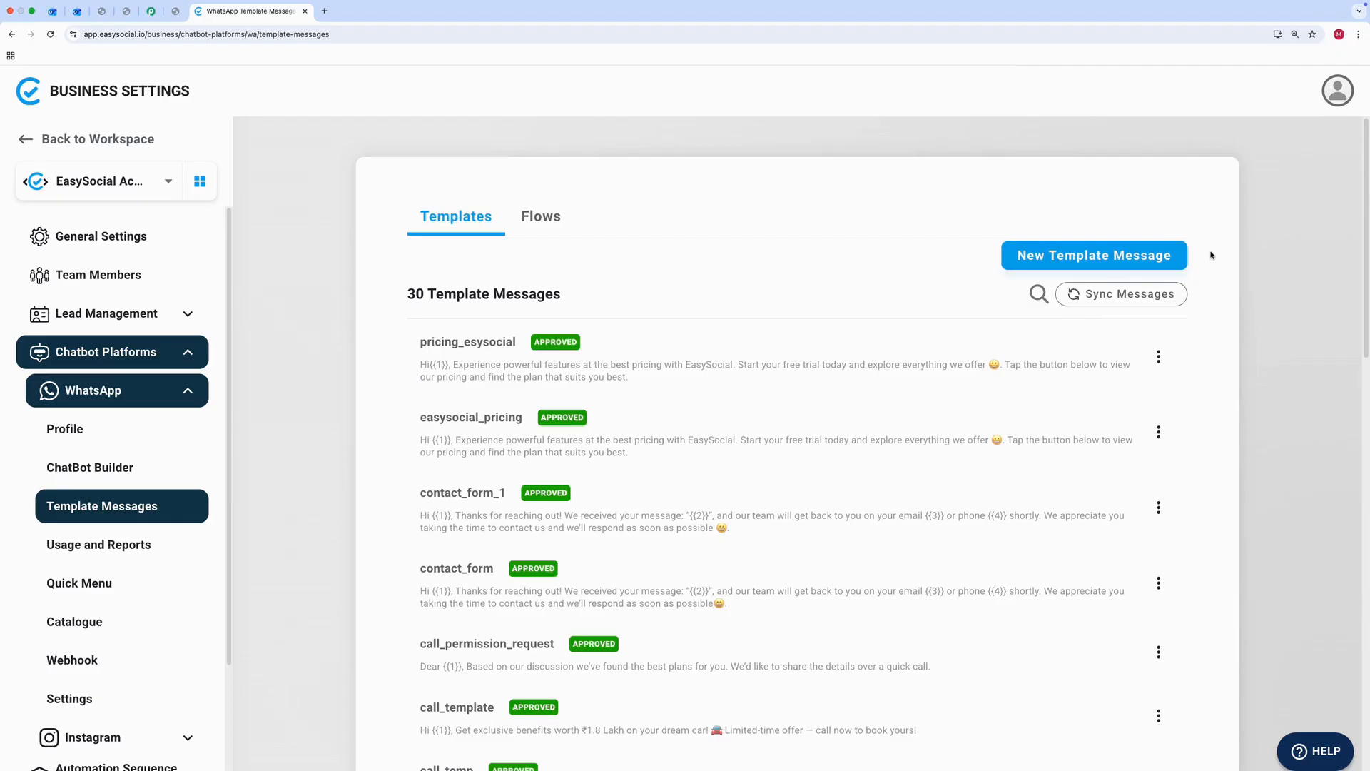
# Start a new message from the Engage chats to the contact's WhatsApp number, using the pricing_esysocial template
pyautogui.click(110, 141)
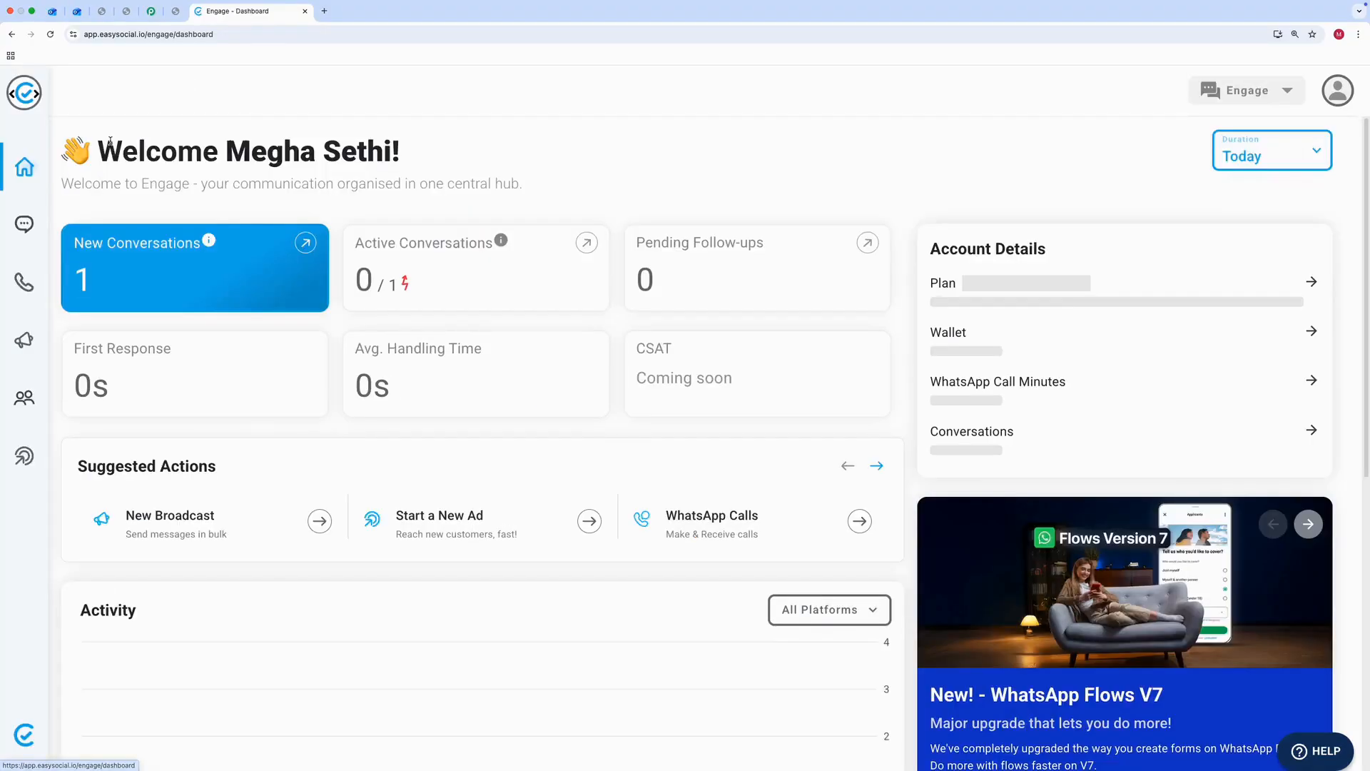
pyautogui.click(25, 224)
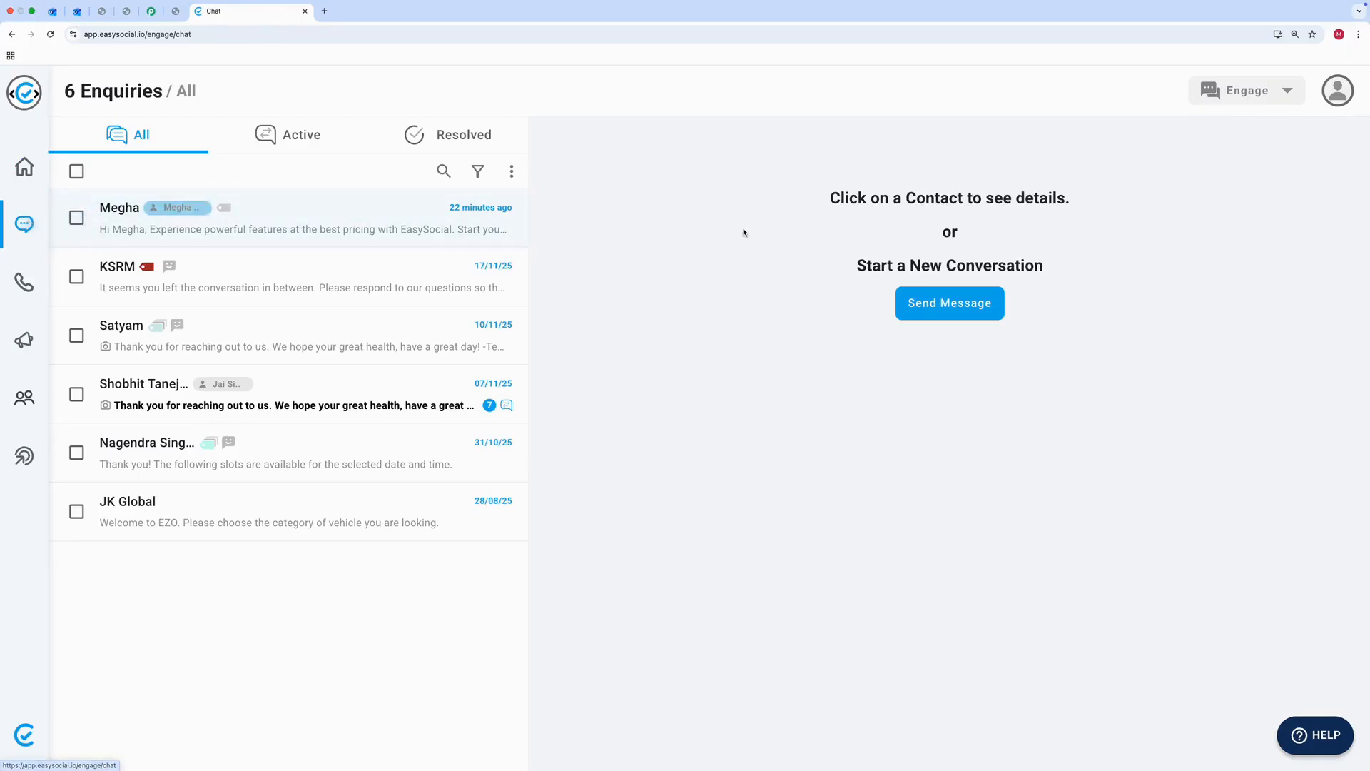
pyautogui.click(960, 304)
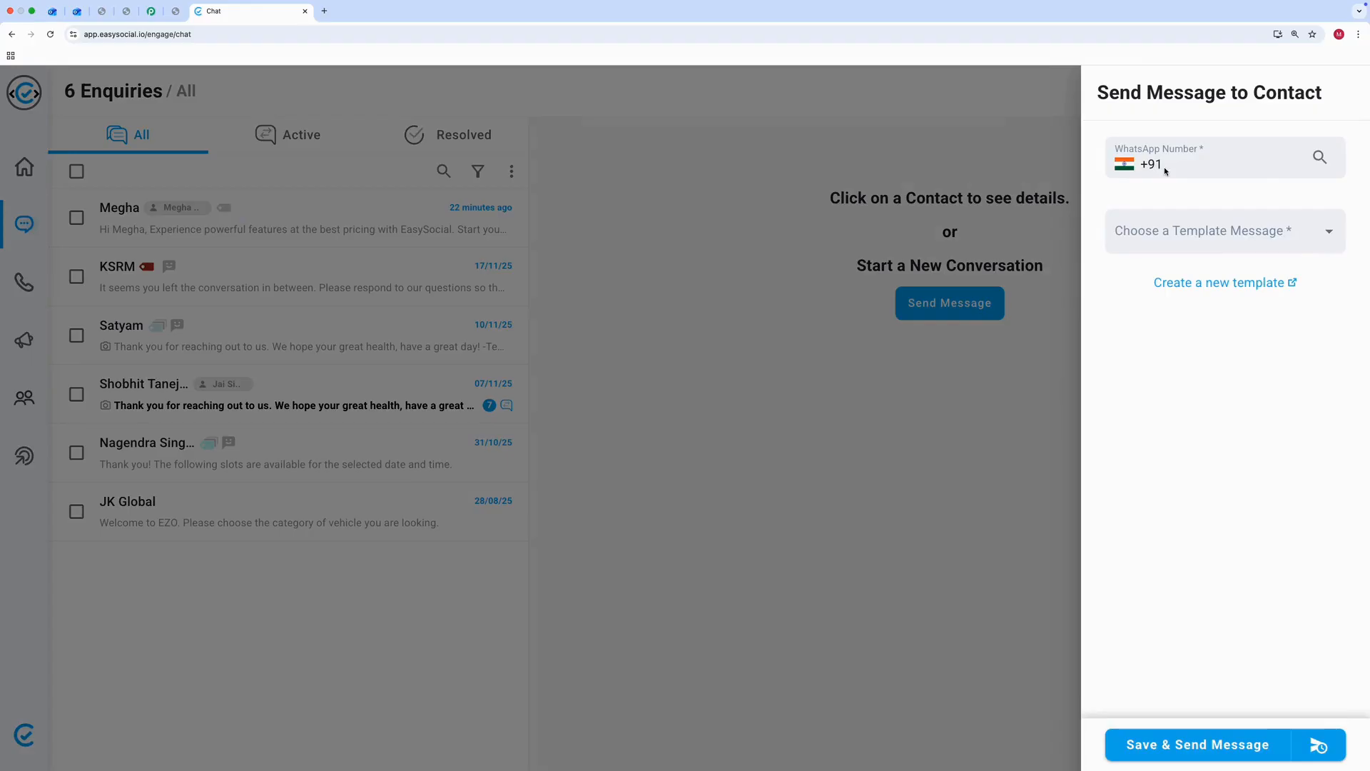
pyautogui.click(1201, 245)
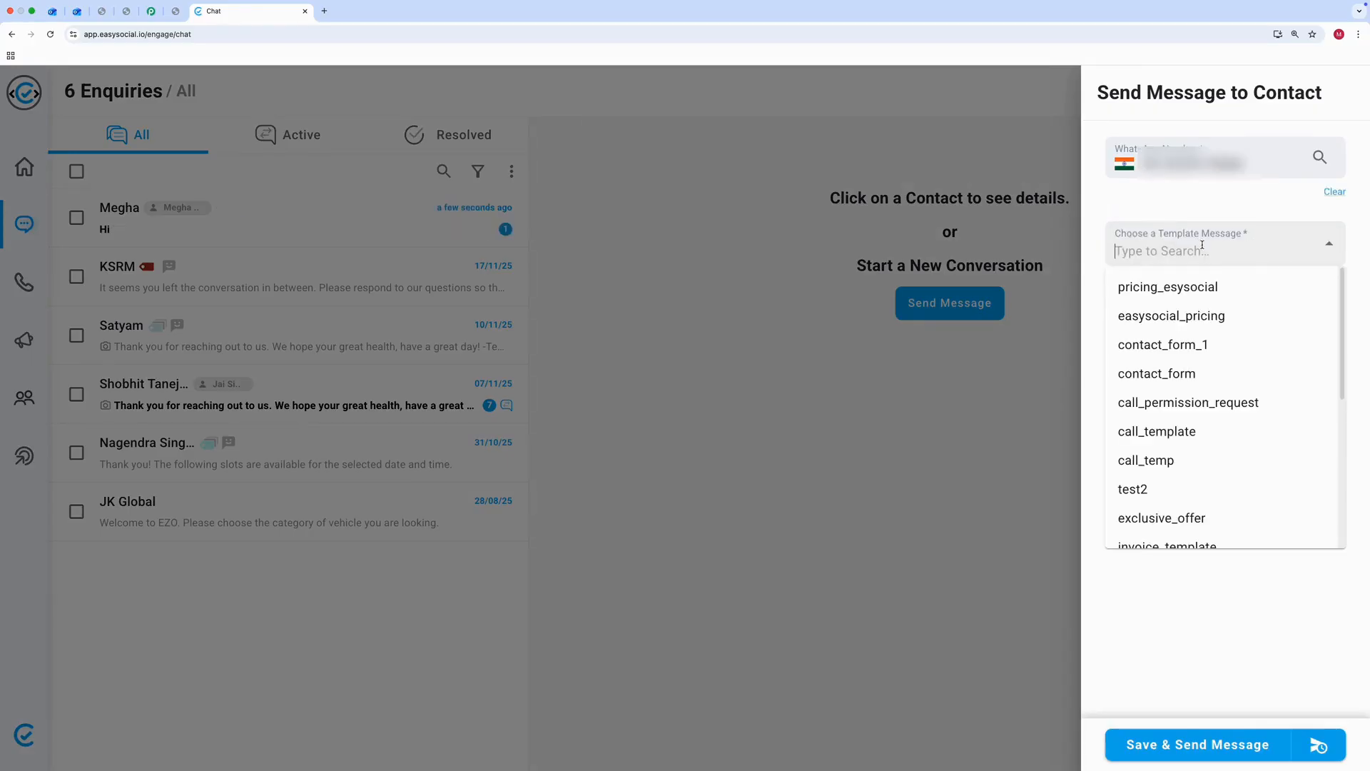
pyautogui.click(1199, 287)
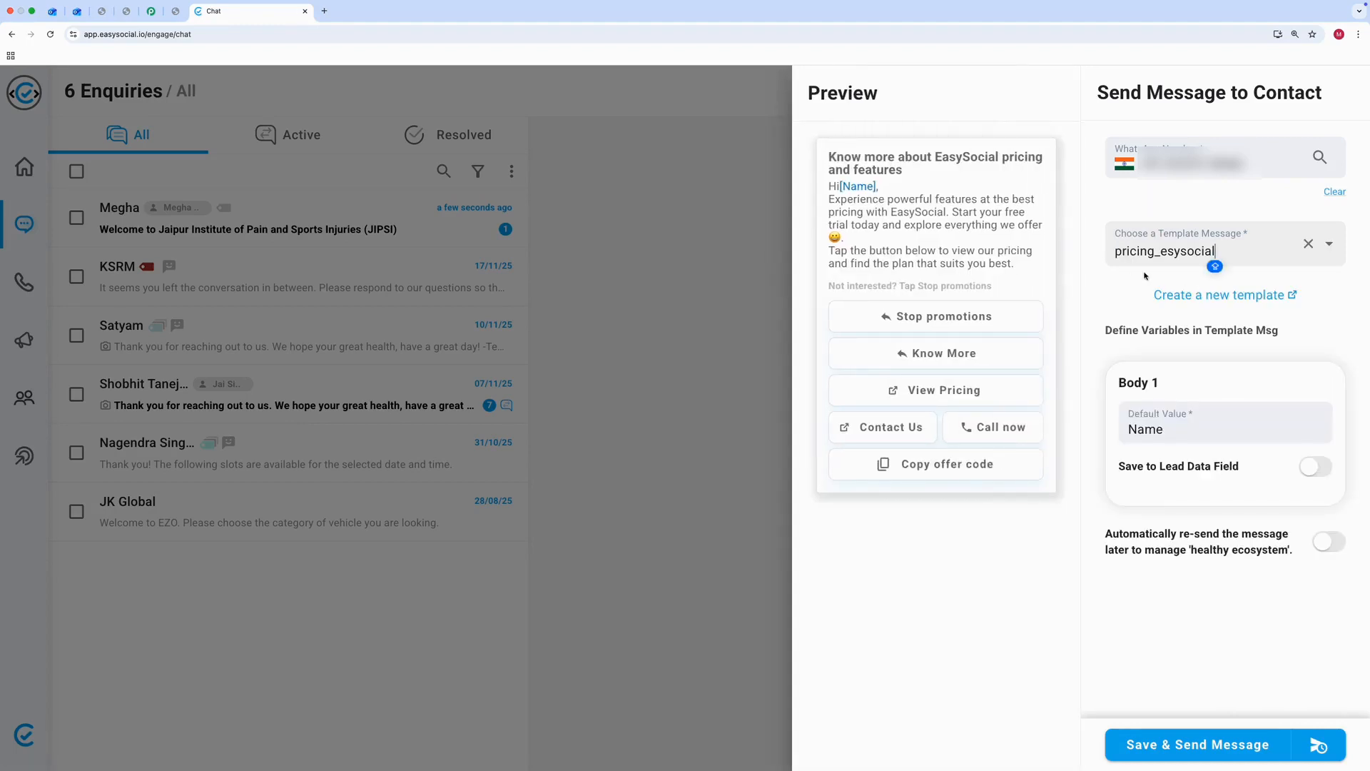
# Set the Body 1 variable to the contact's first name, saved to the Name lead data field, and enable automatic re-sending
pyautogui.moveTo(1168, 431); pyautogui.dragTo(1127, 432)
pyautogui.write('M')
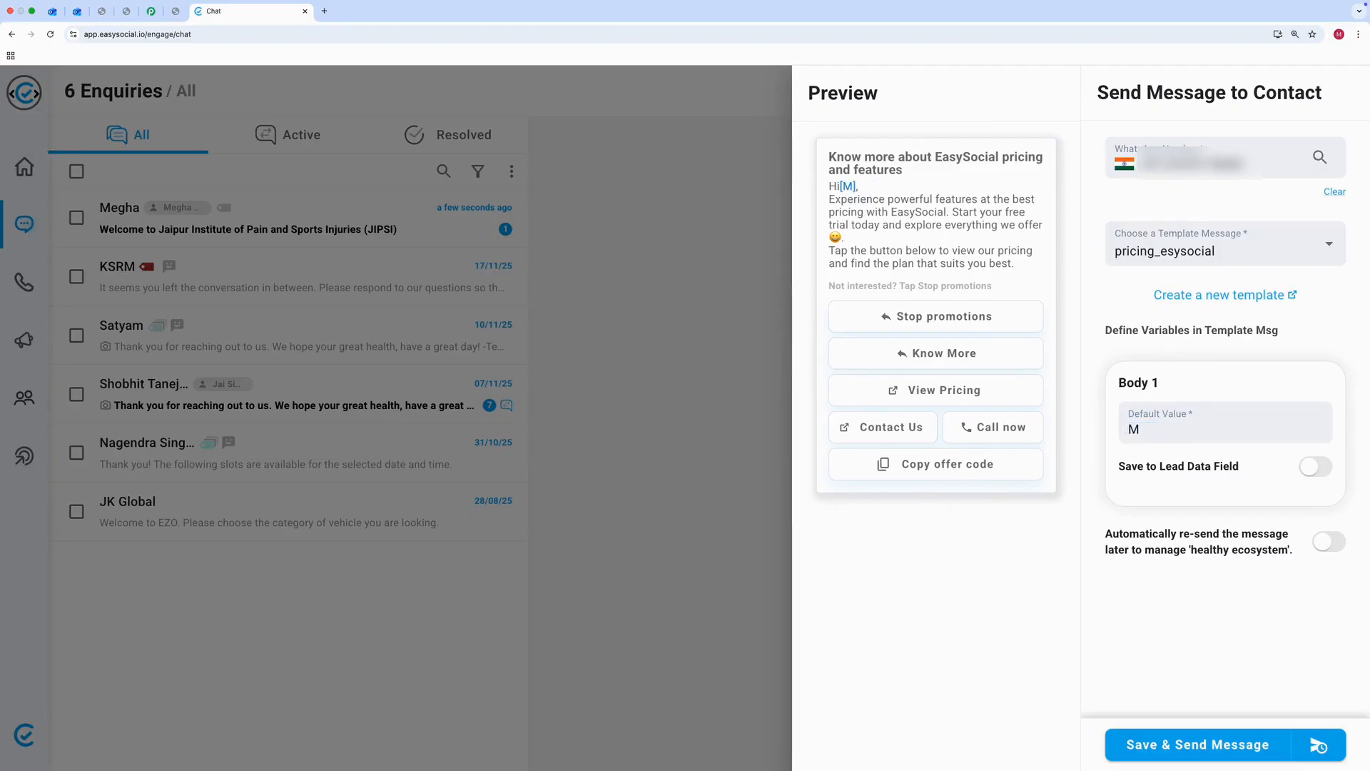
pyautogui.write('egha')
pyautogui.click(1315, 466)
pyautogui.click(1180, 514)
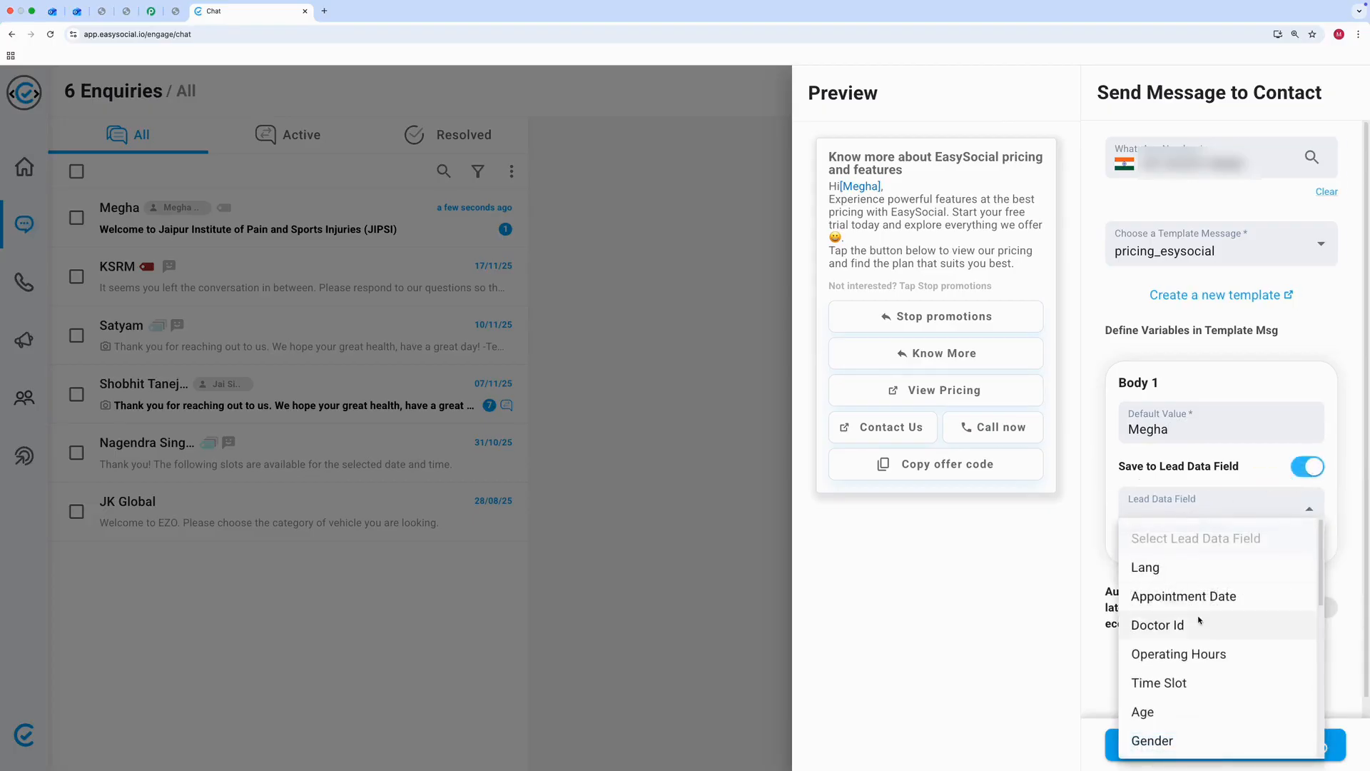
pyautogui.scroll(-3, 1195, 636)
pyautogui.click(1172, 708)
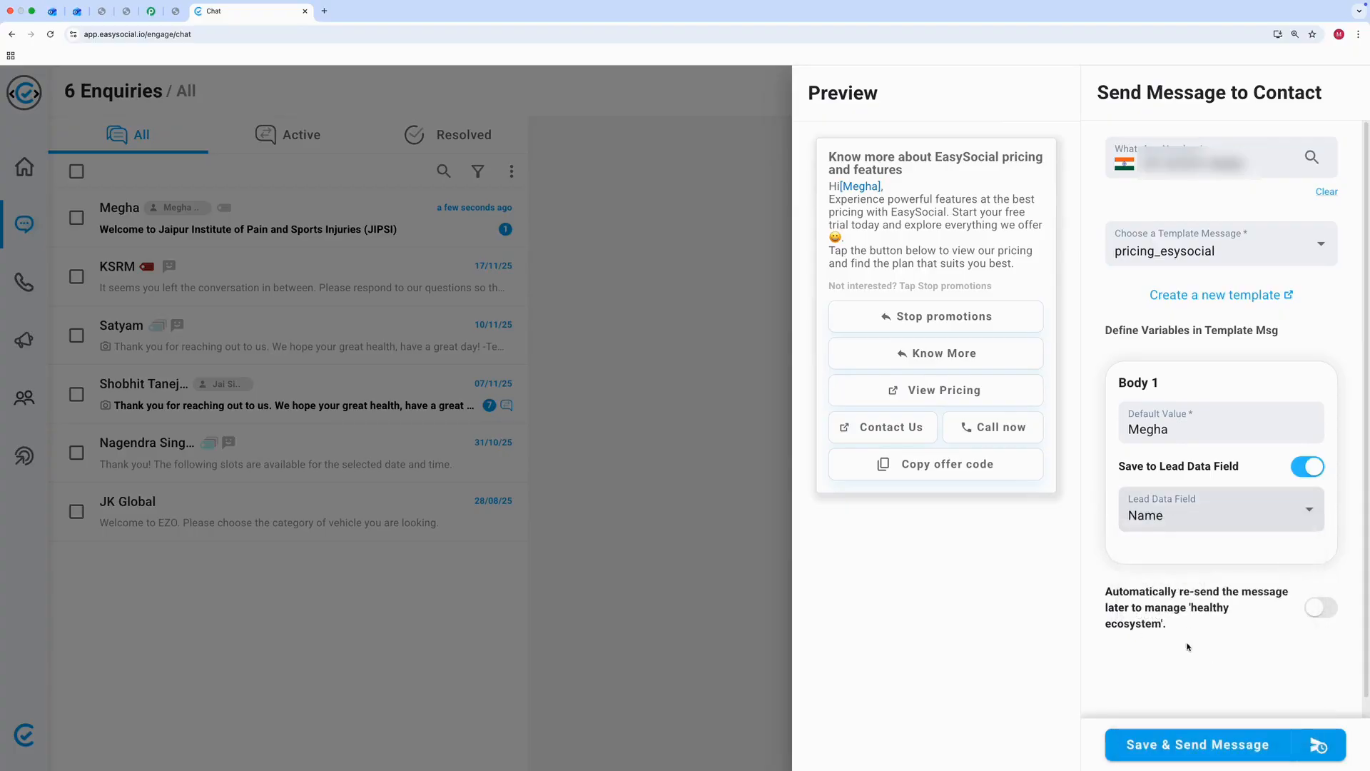
pyautogui.click(1310, 613)
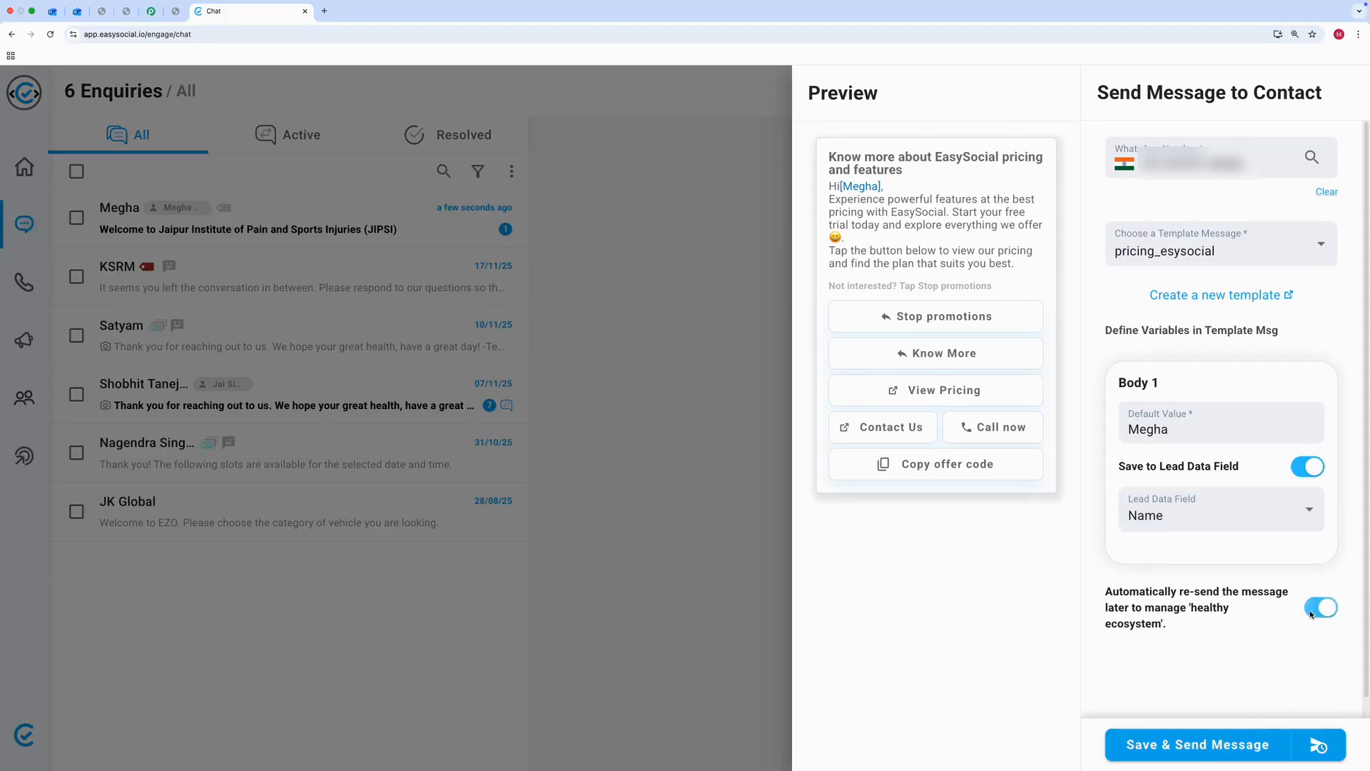
pyautogui.click(1321, 746)
pyautogui.click(688, 440)
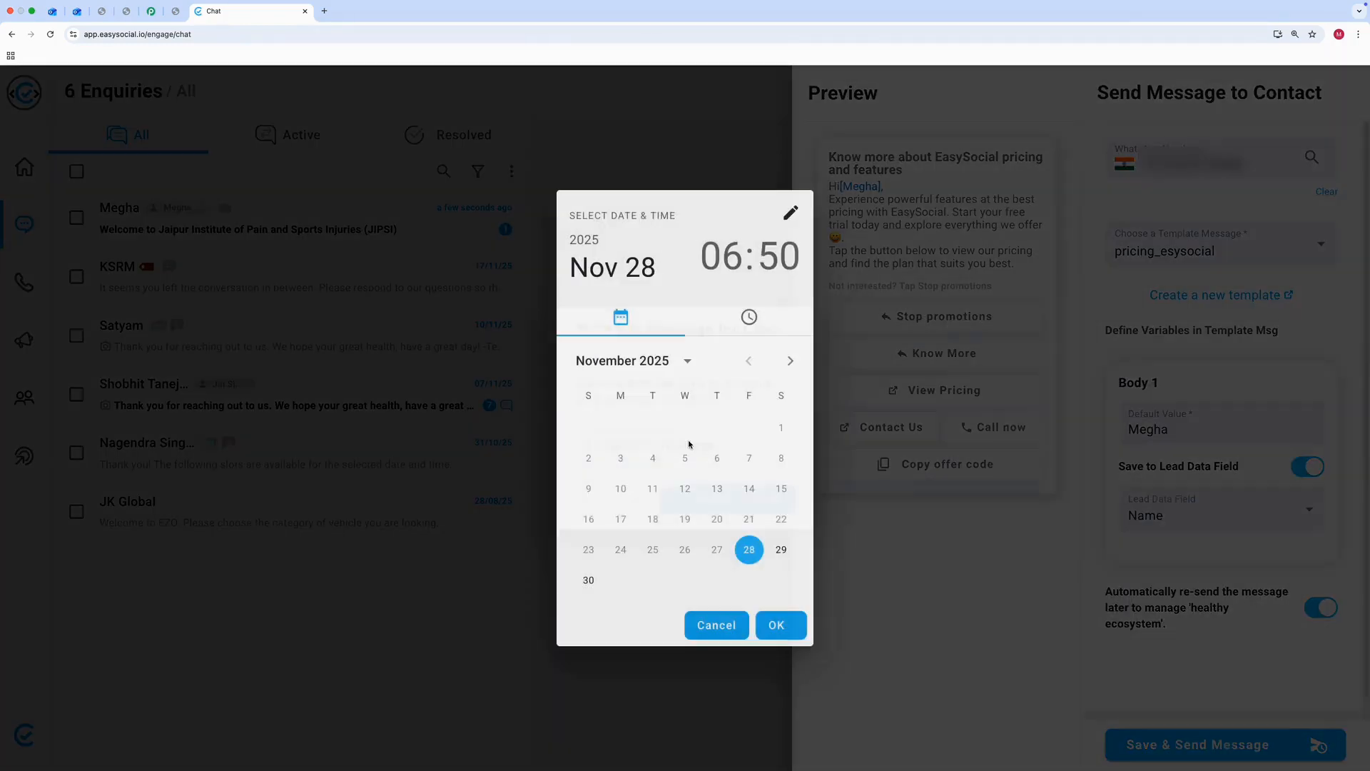
pyautogui.click(777, 623)
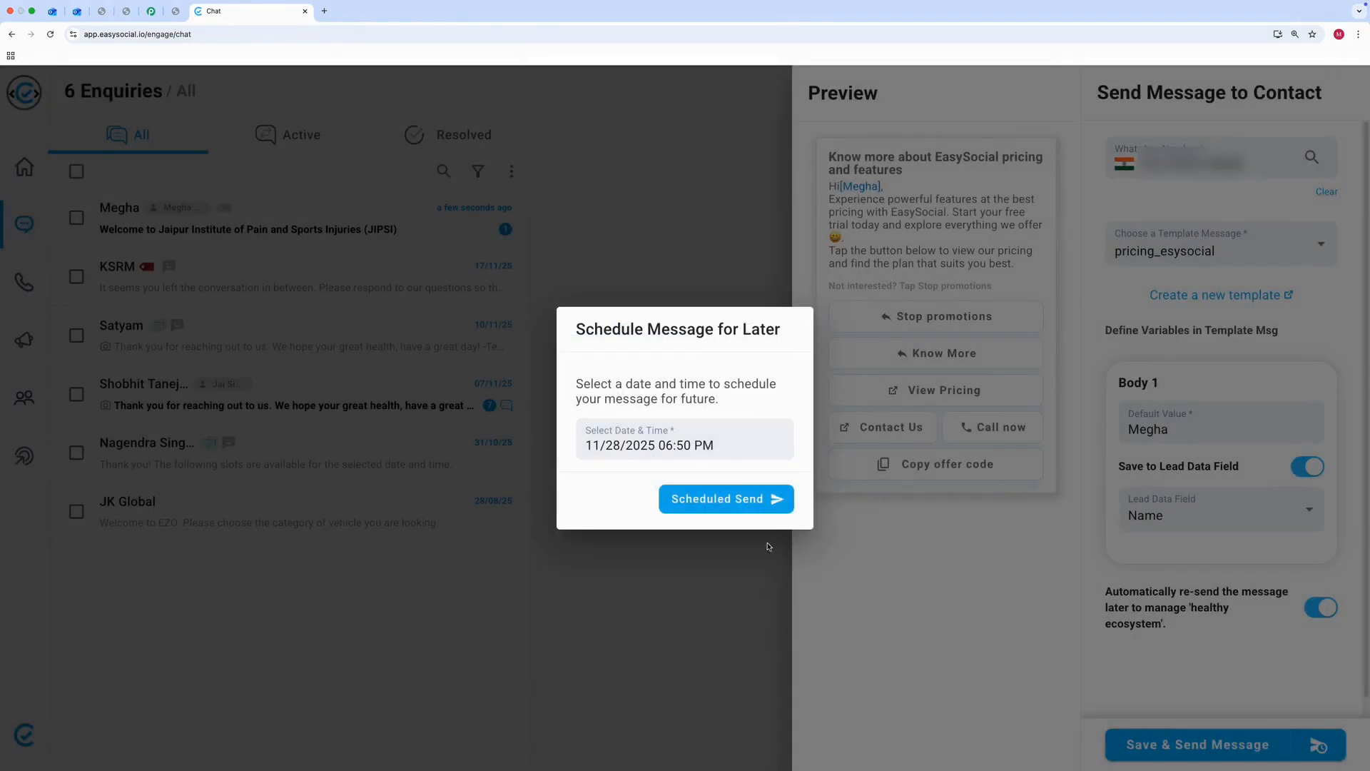
pyautogui.click(1174, 598)
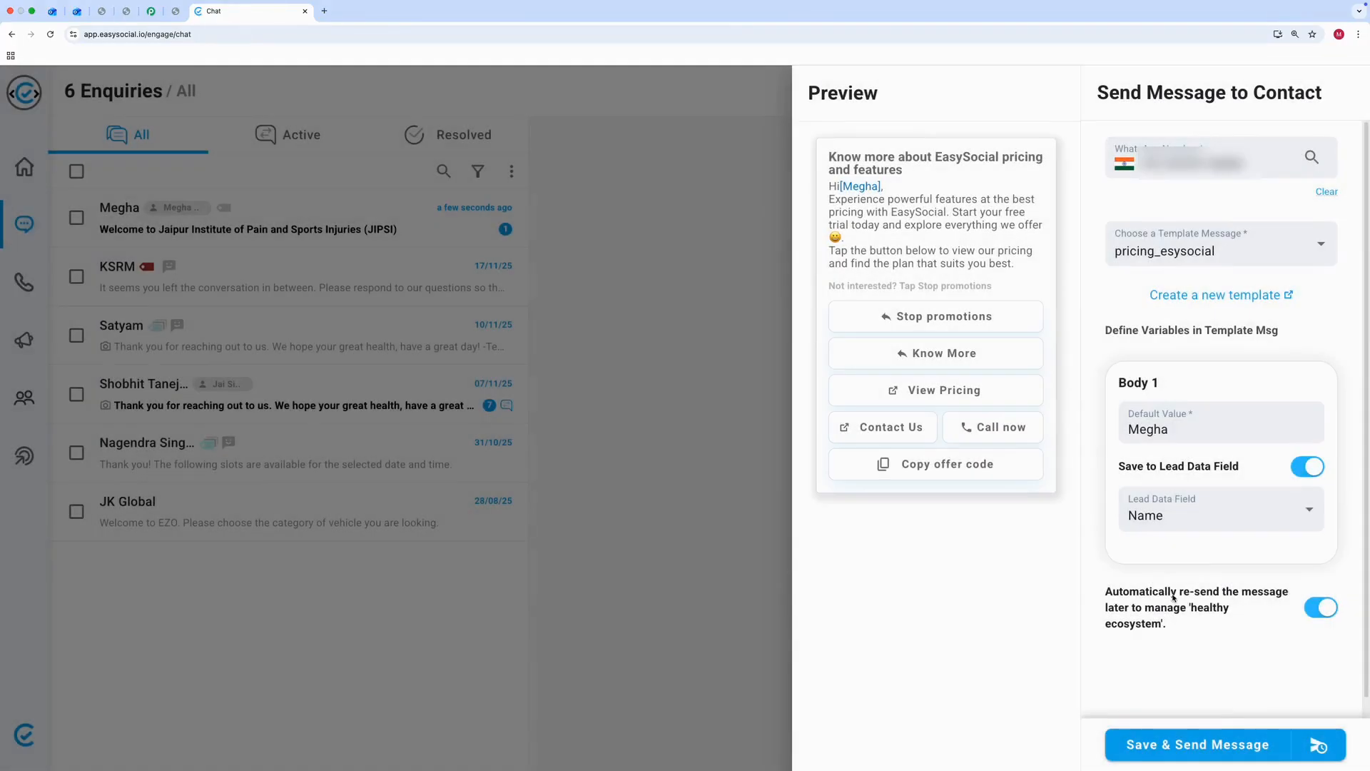
# Save and send the template message to the contact immediately
pyautogui.click(1215, 743)
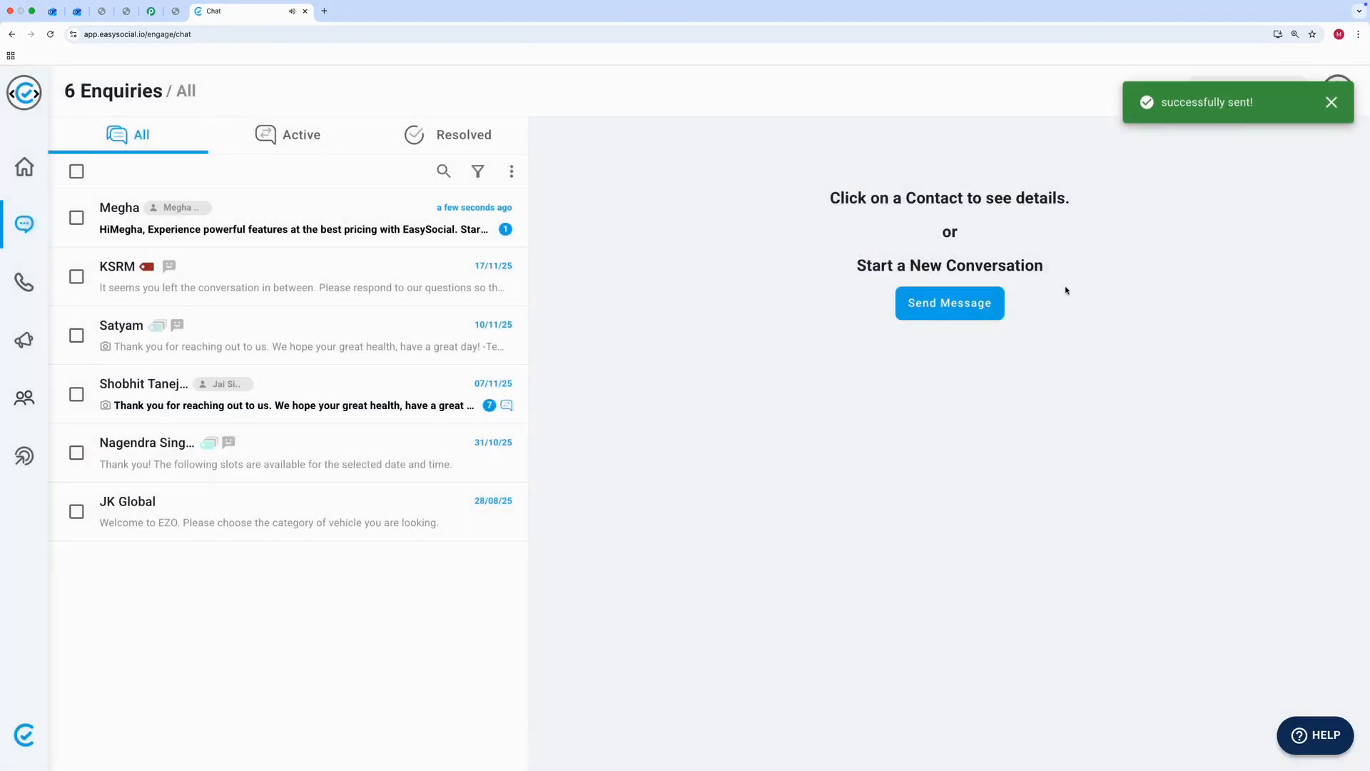